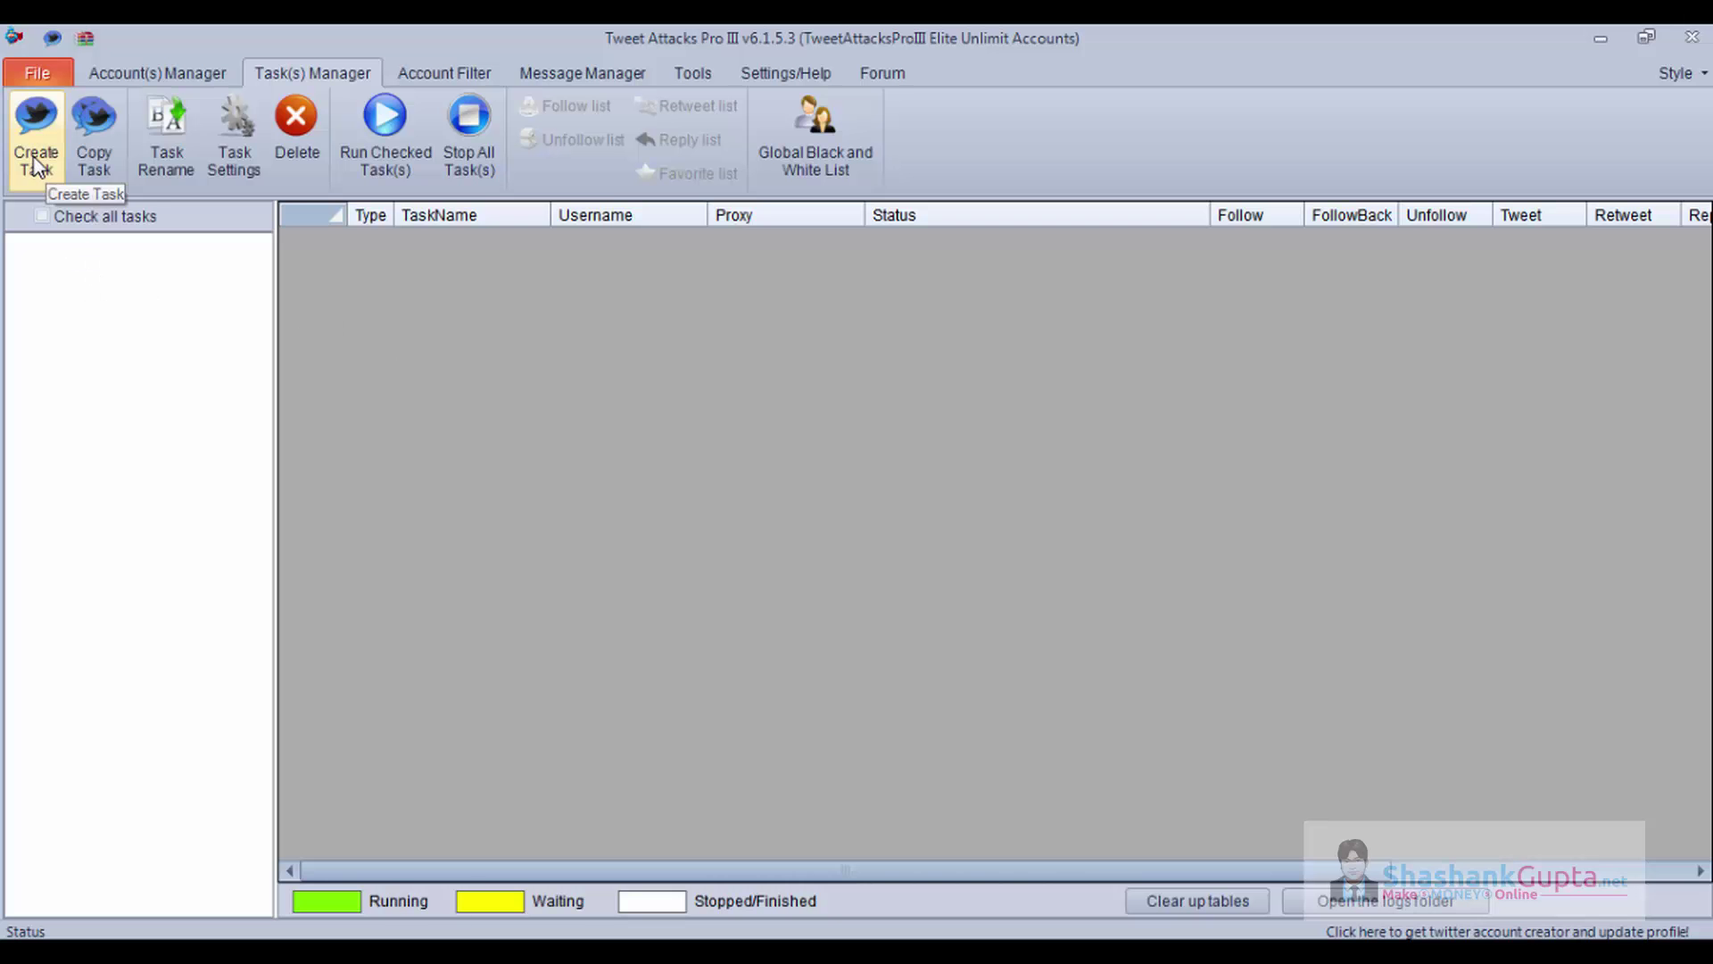
Step: Create a new task for the TAP account and show its Follow Blacklist
left_click(36, 163)
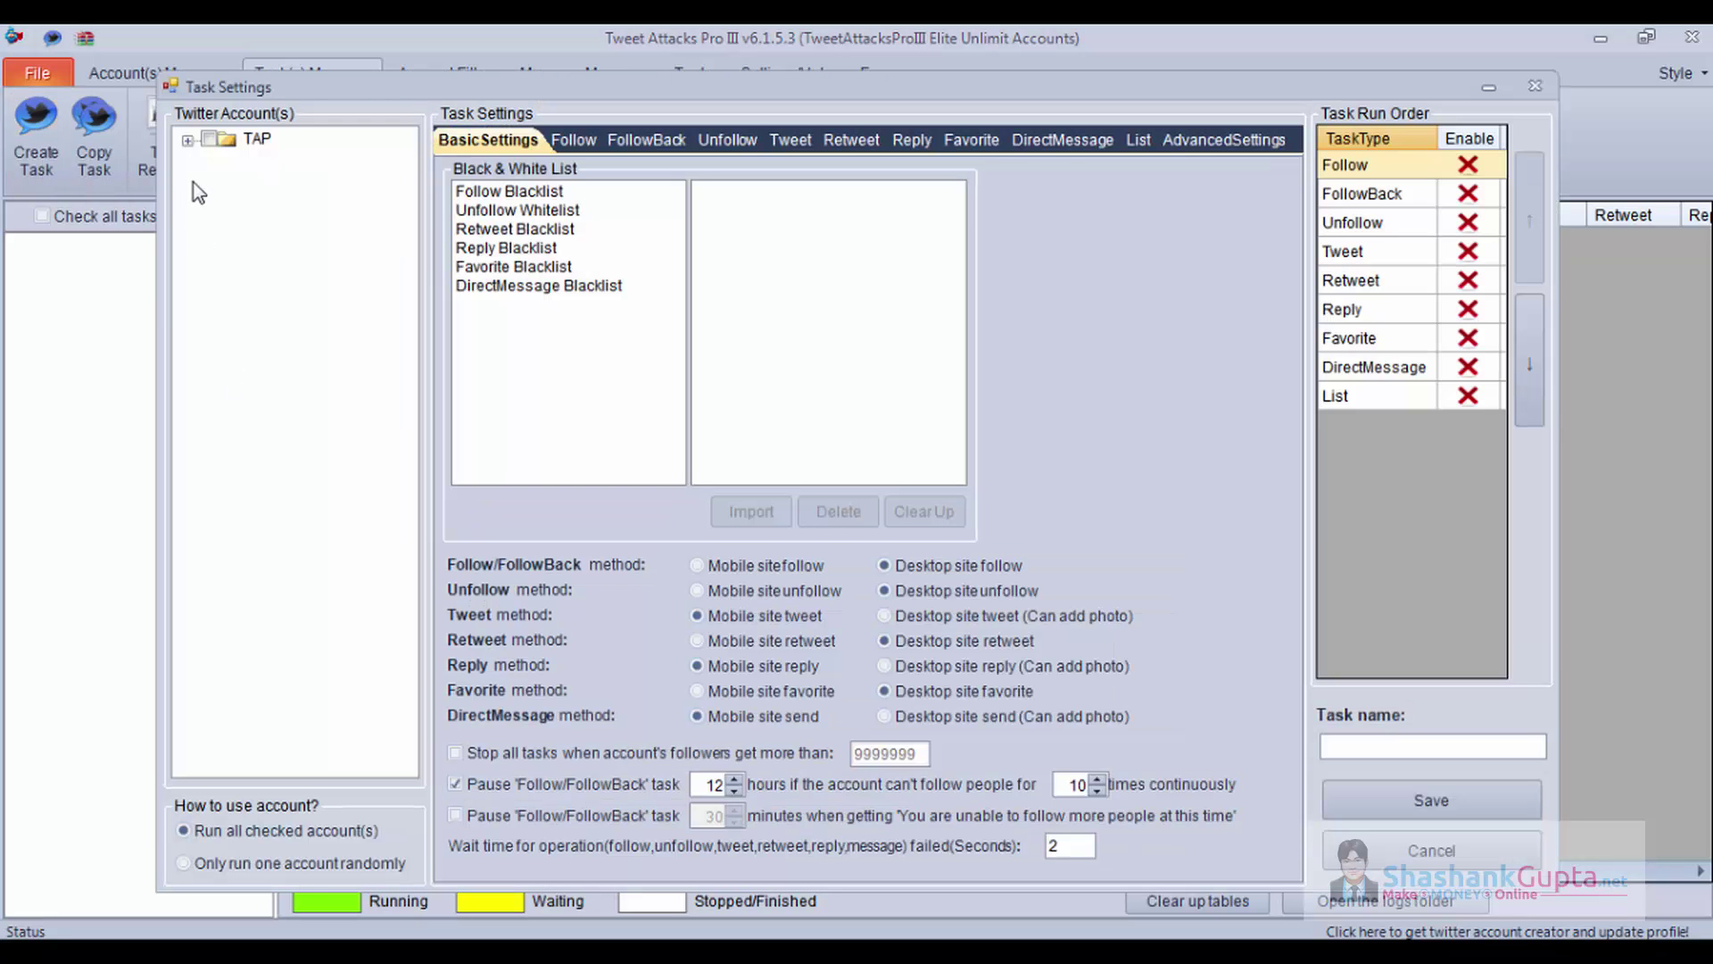
left_click(208, 139)
left_click(502, 193)
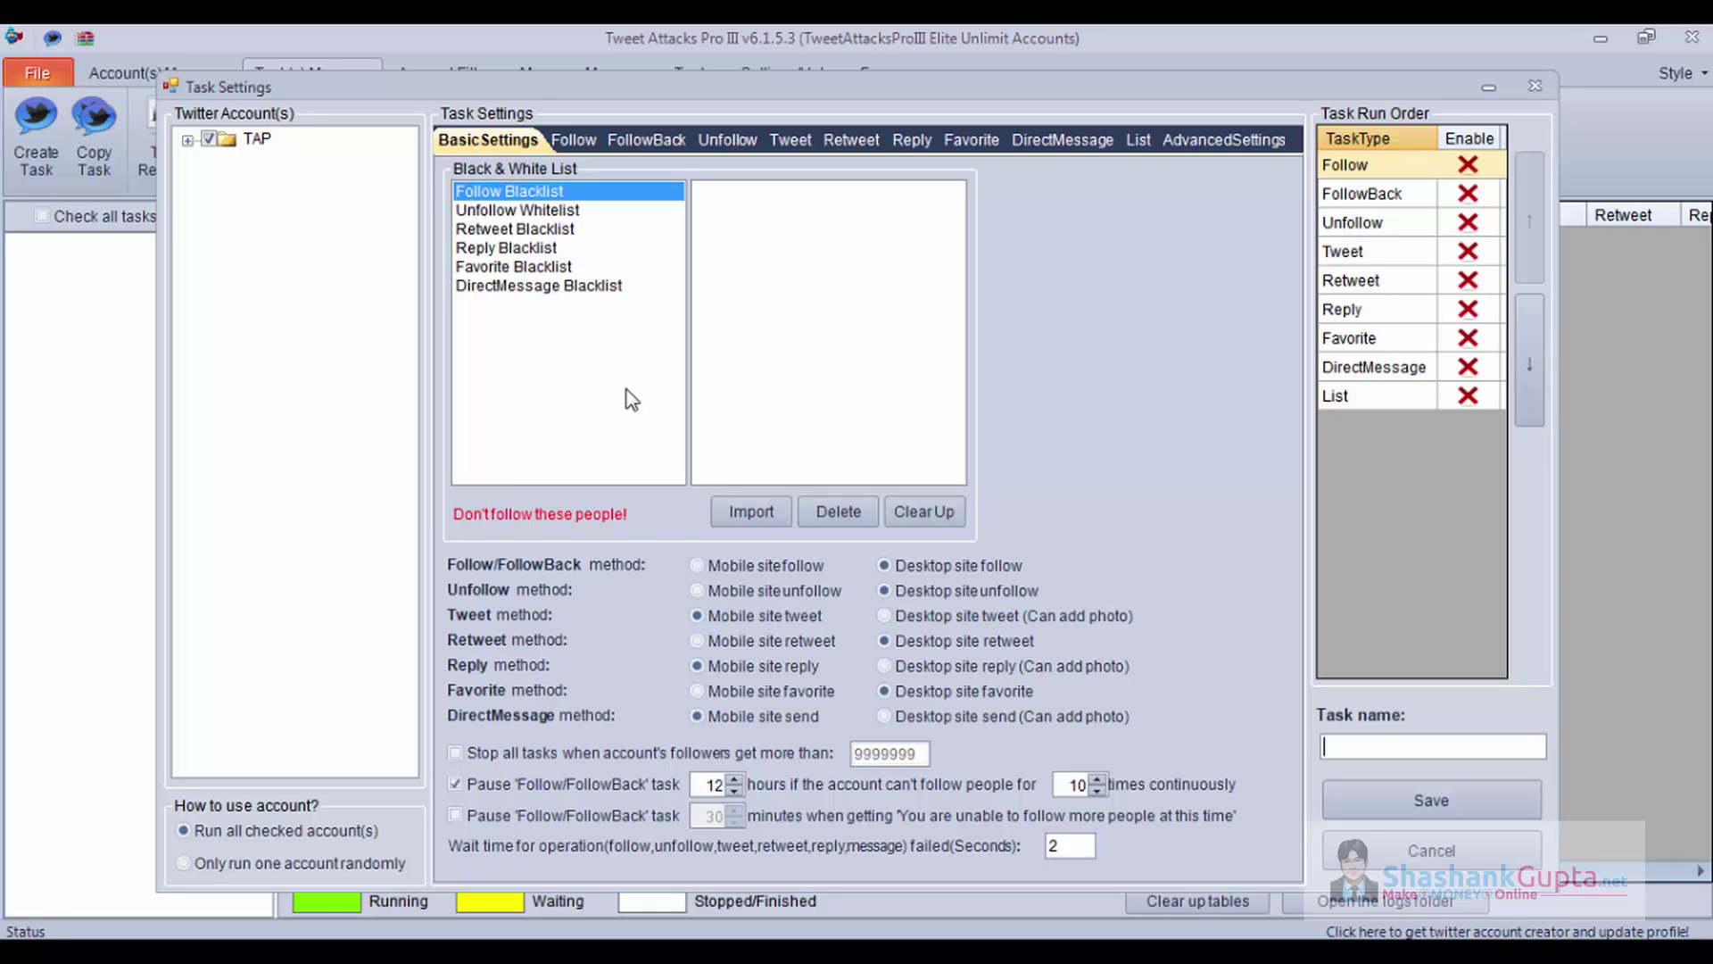
Step: Import the usernames from users.txt into the Follow Blacklist
left_click(741, 512)
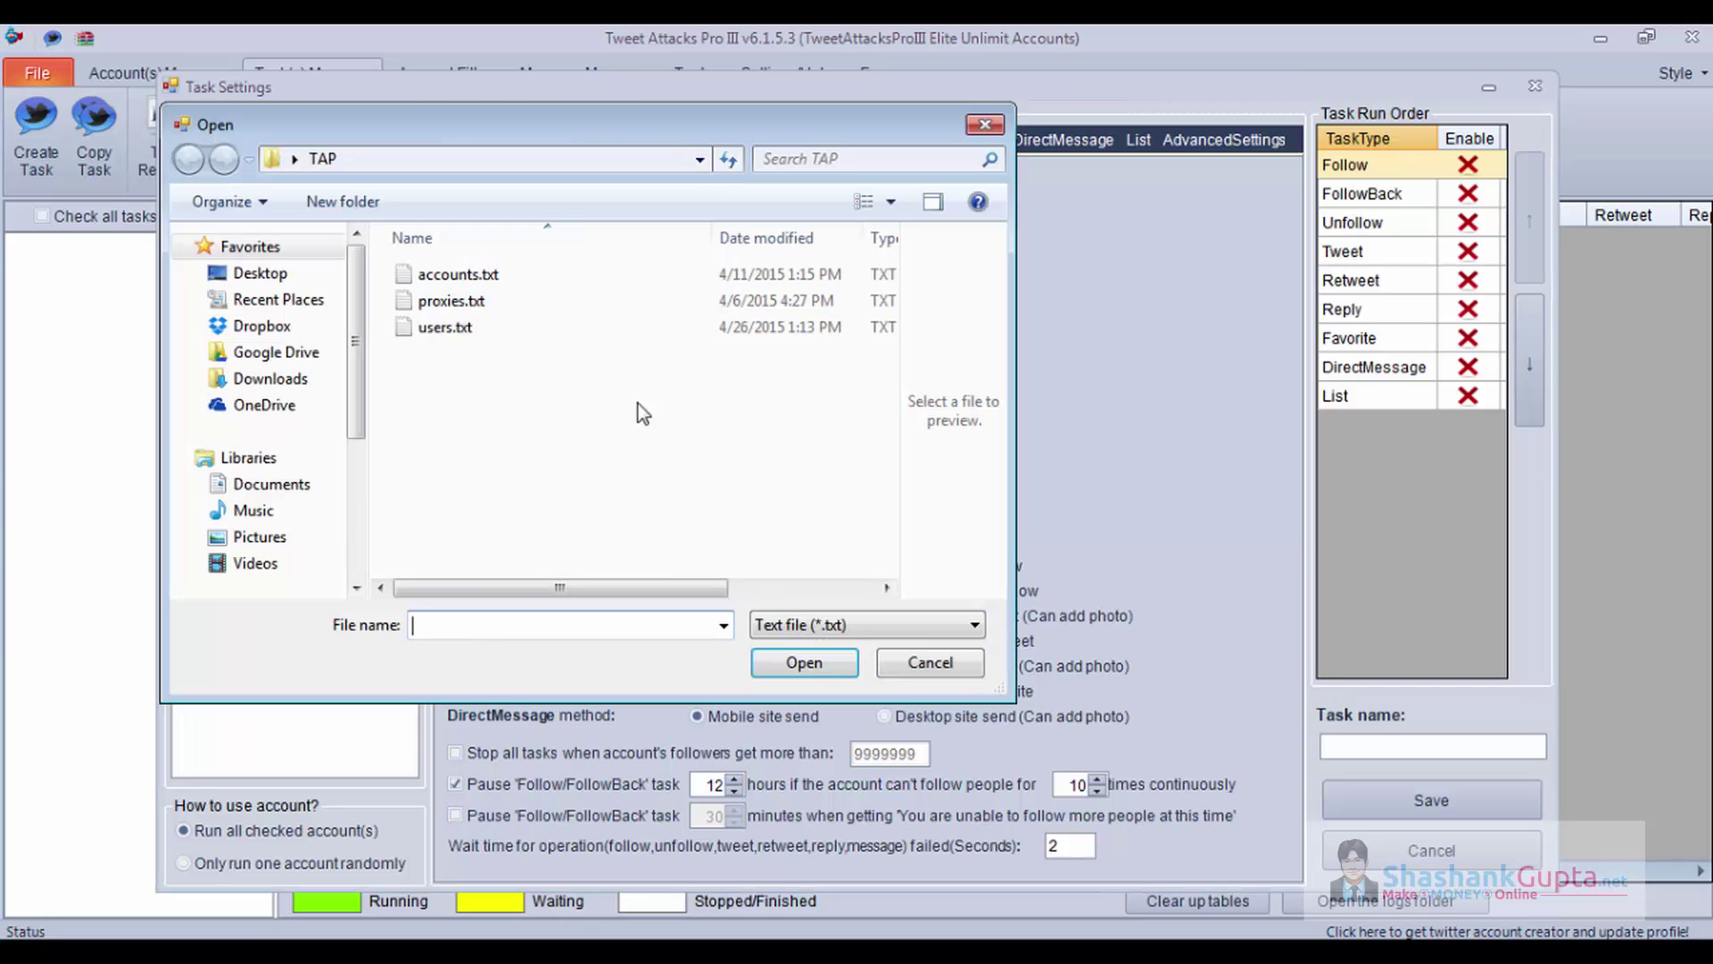
left_click(446, 327)
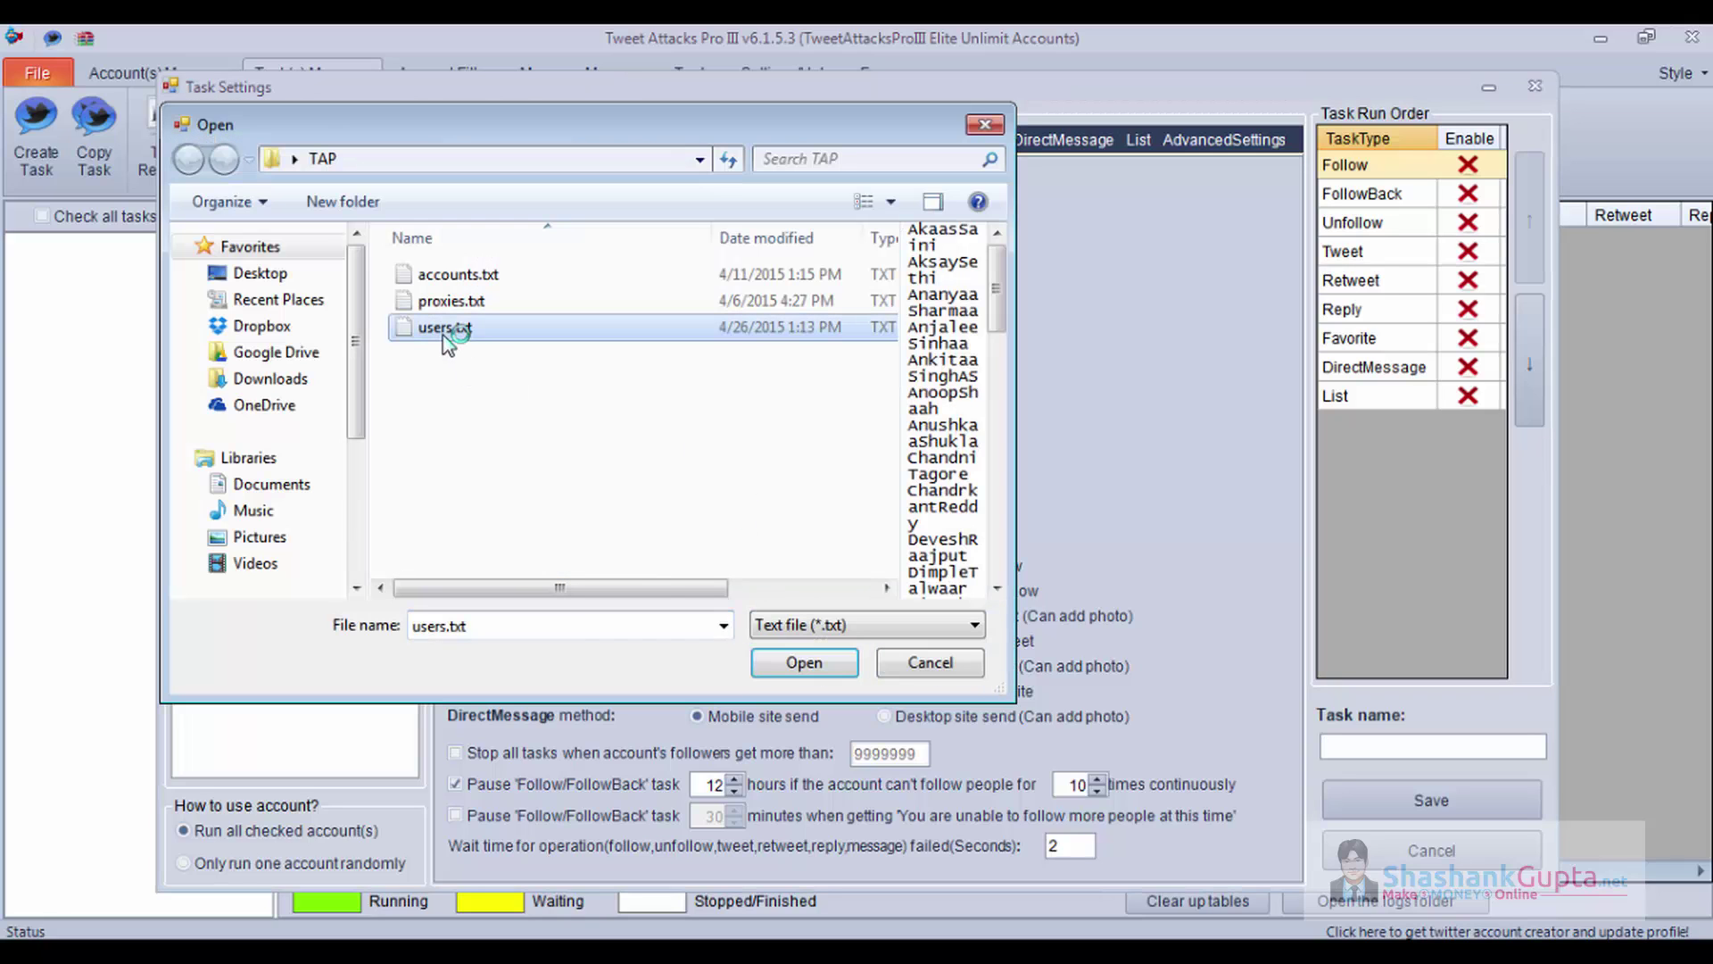
left_click(778, 661)
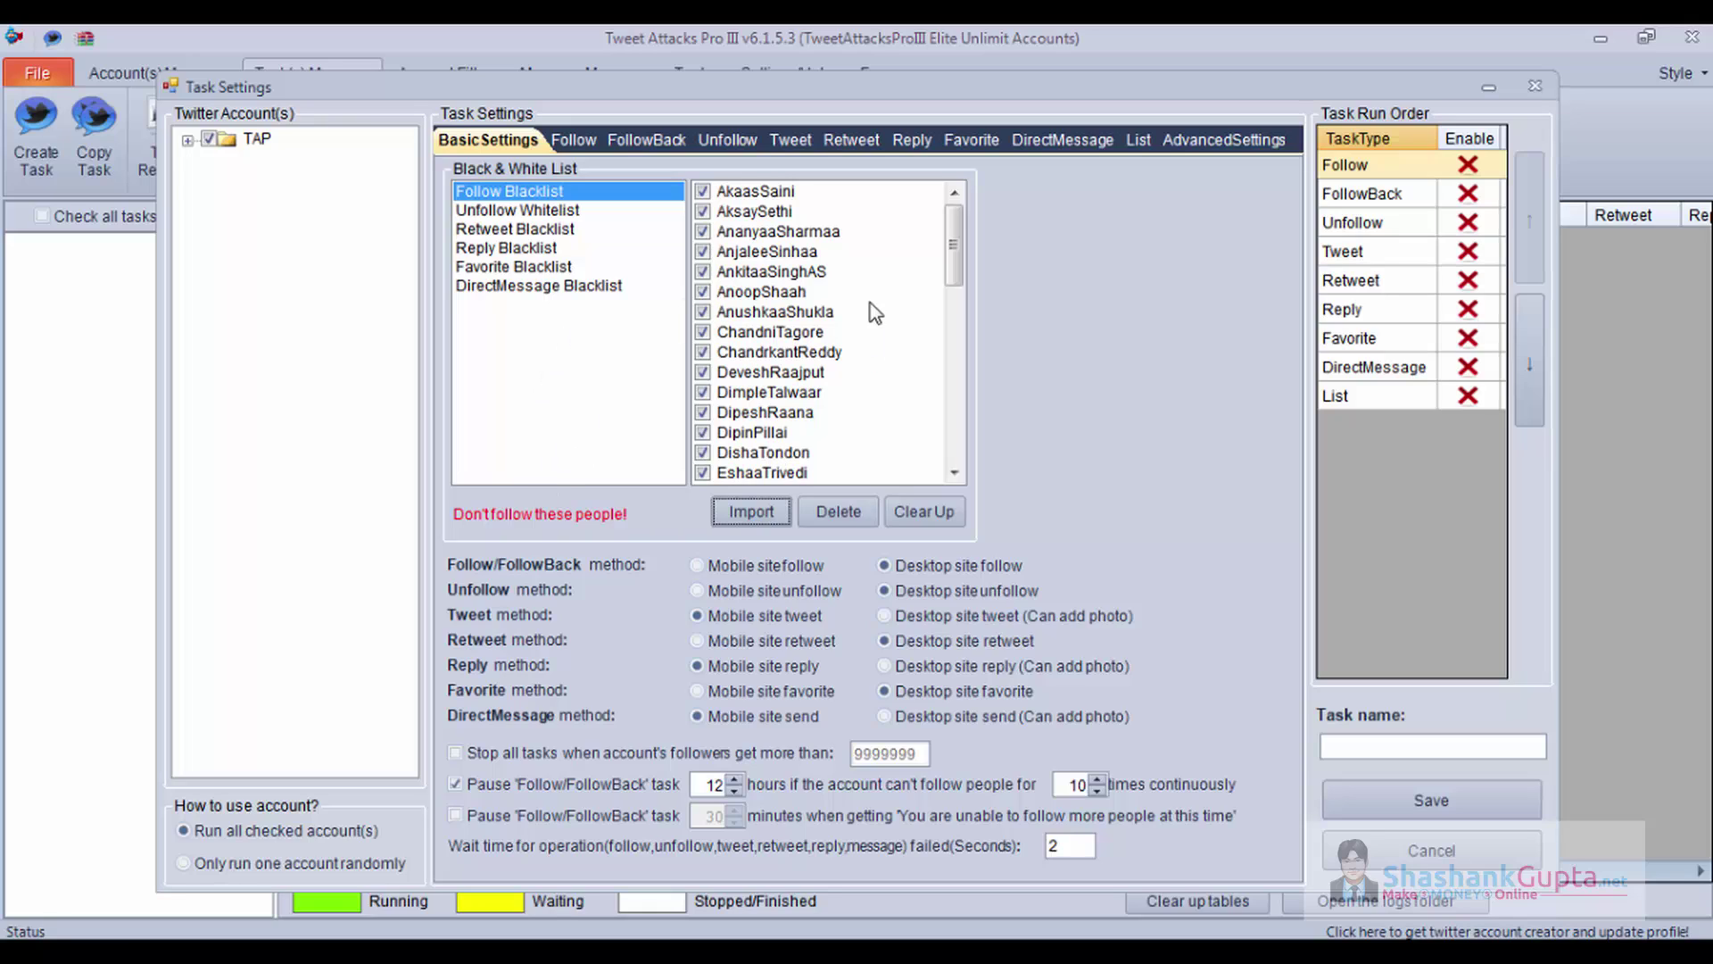
Step: Import the usernames from users.txt into the Unfollow Whitelist
left_click(557, 212)
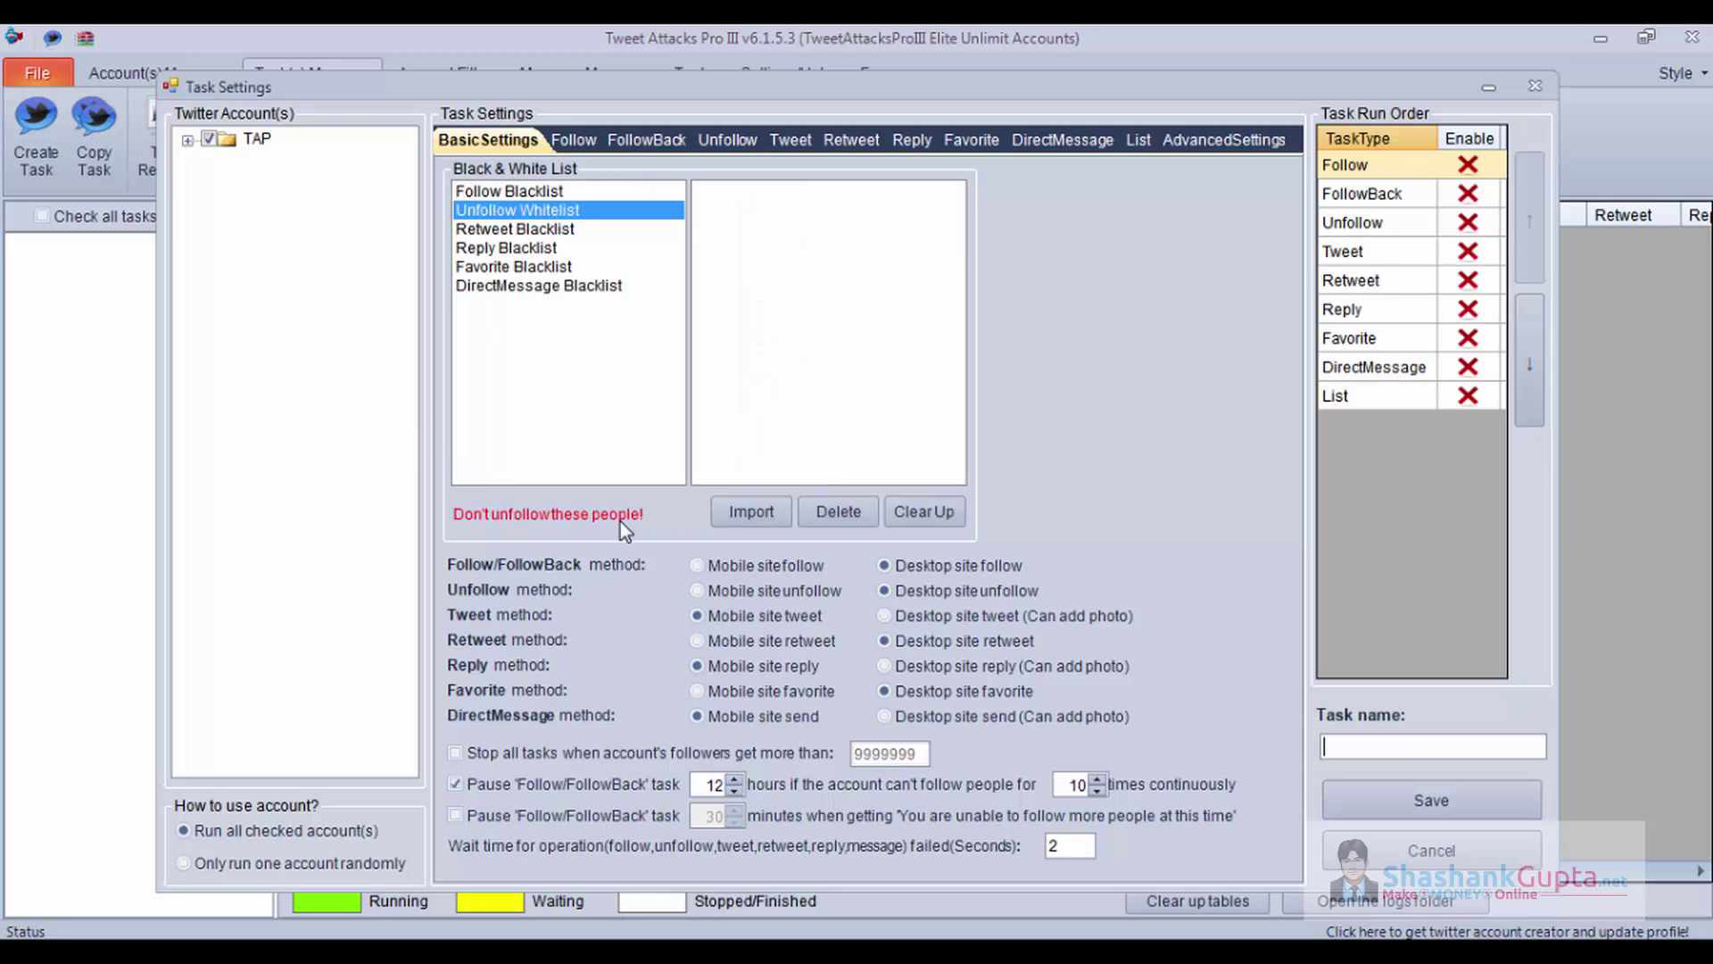
left_click(754, 515)
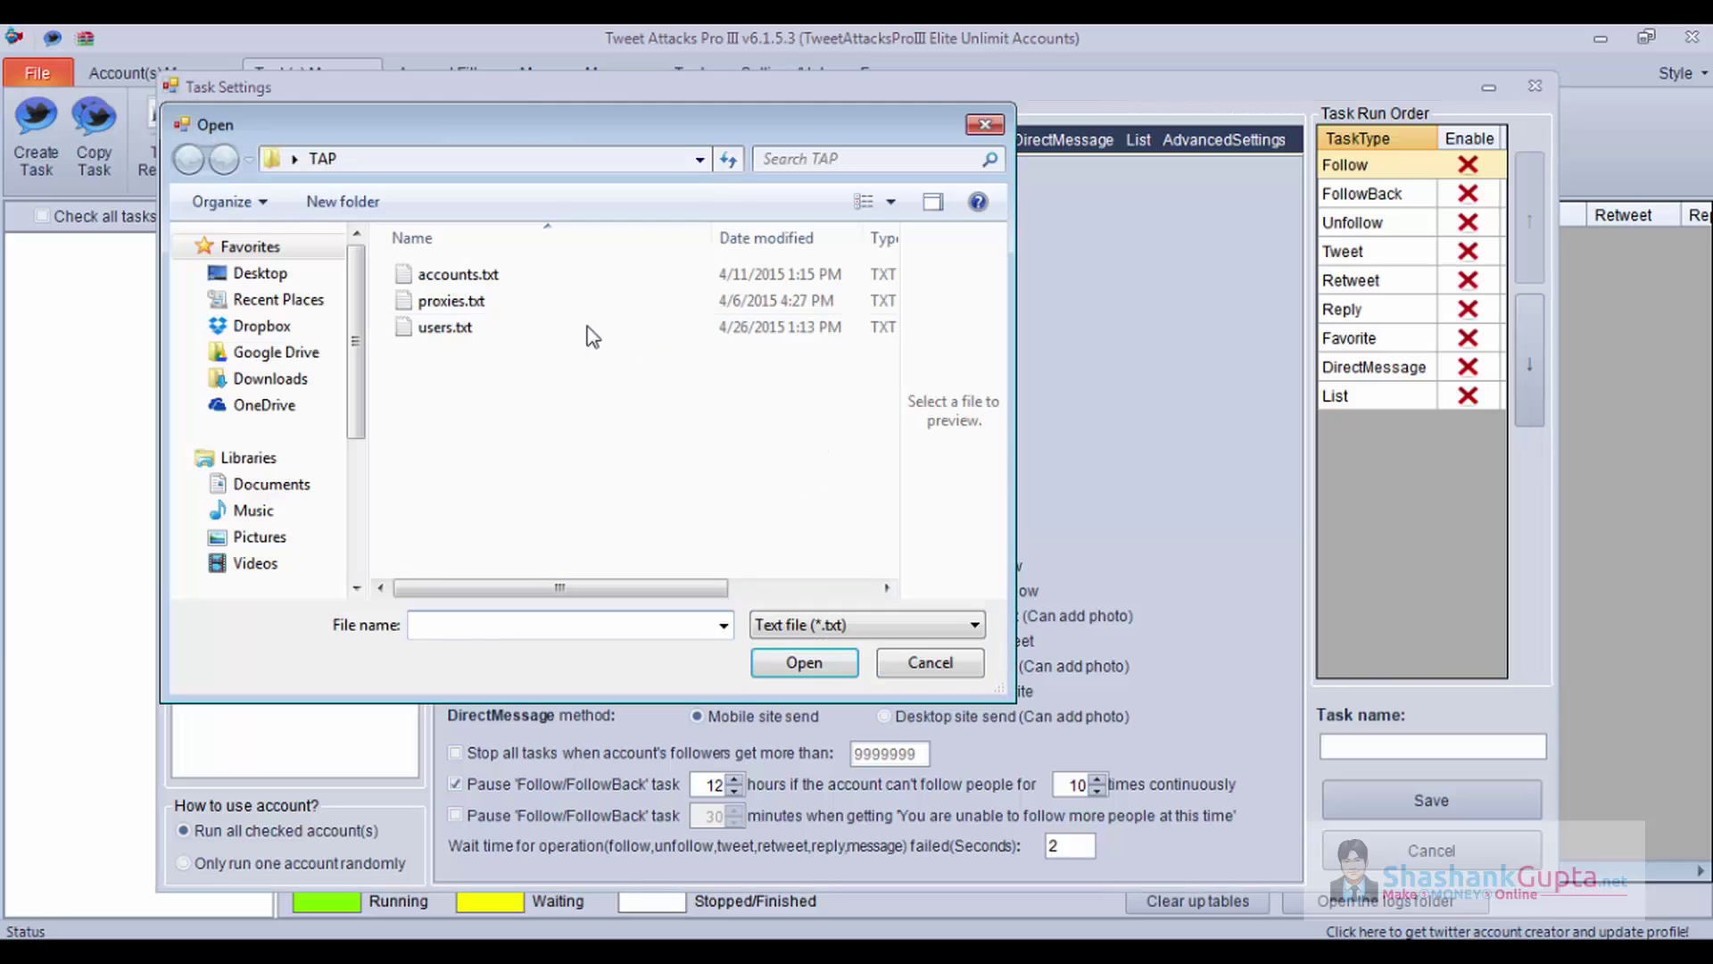
left_click(437, 327)
left_click(786, 664)
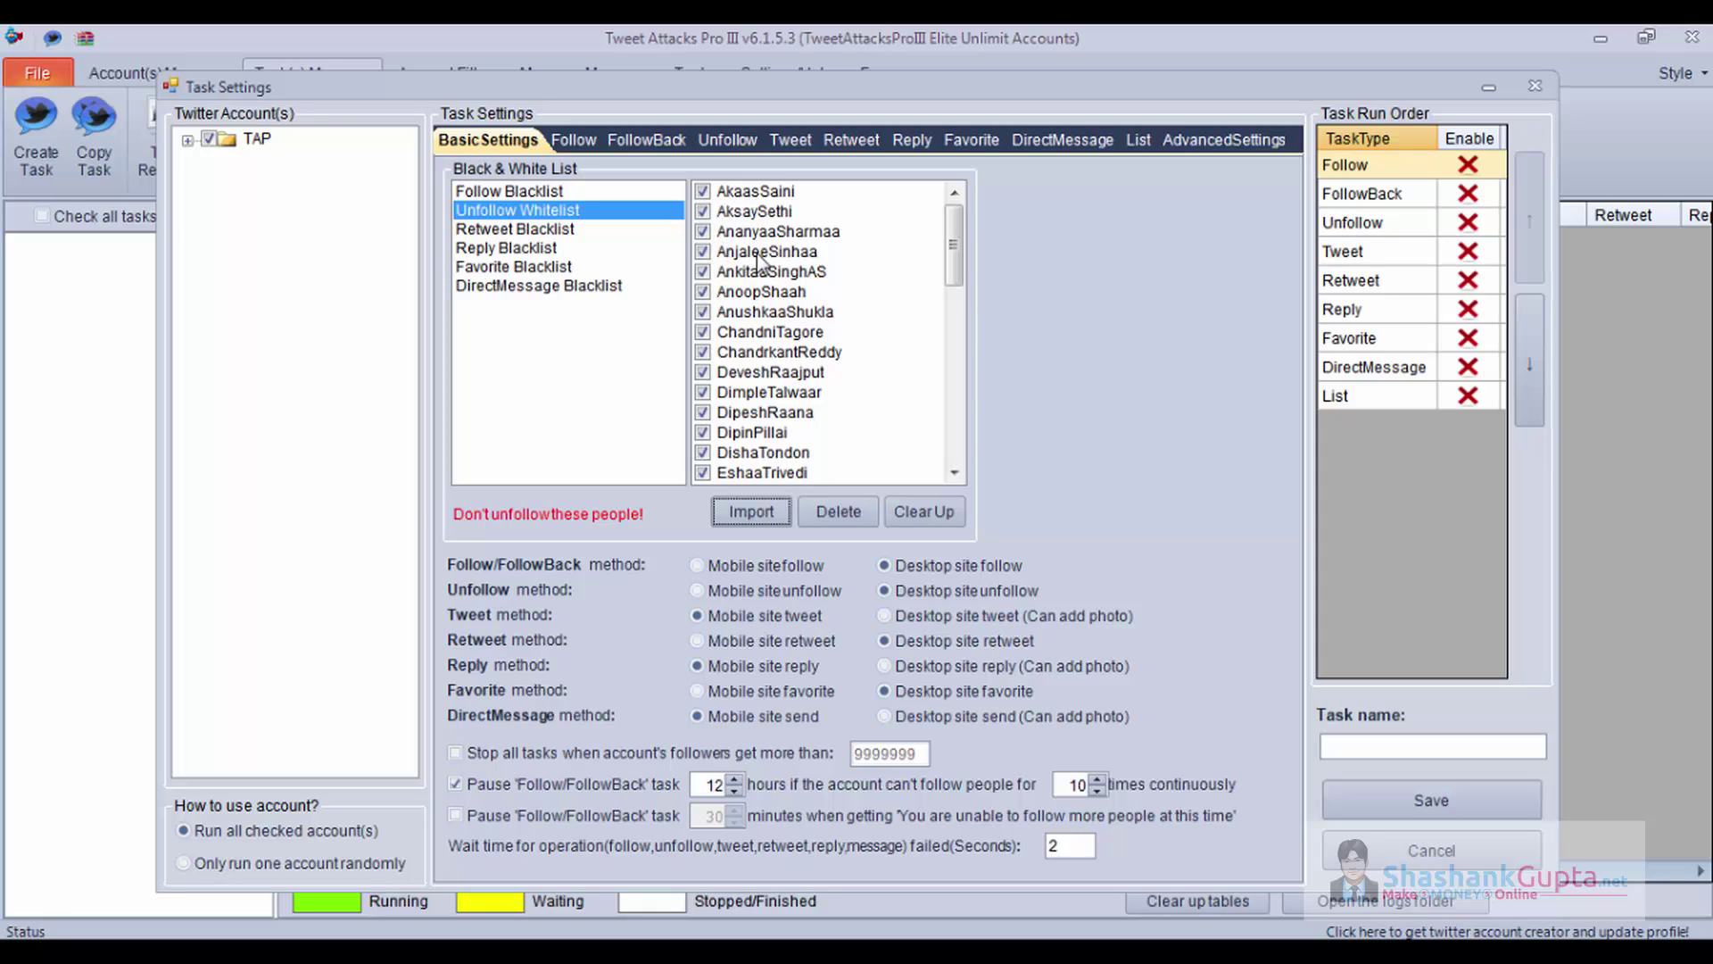
Step: Check that the Retweet, Reply, Favorite and DirectMessage blacklists are empty, then return to Follow Blacklist
left_click(539, 229)
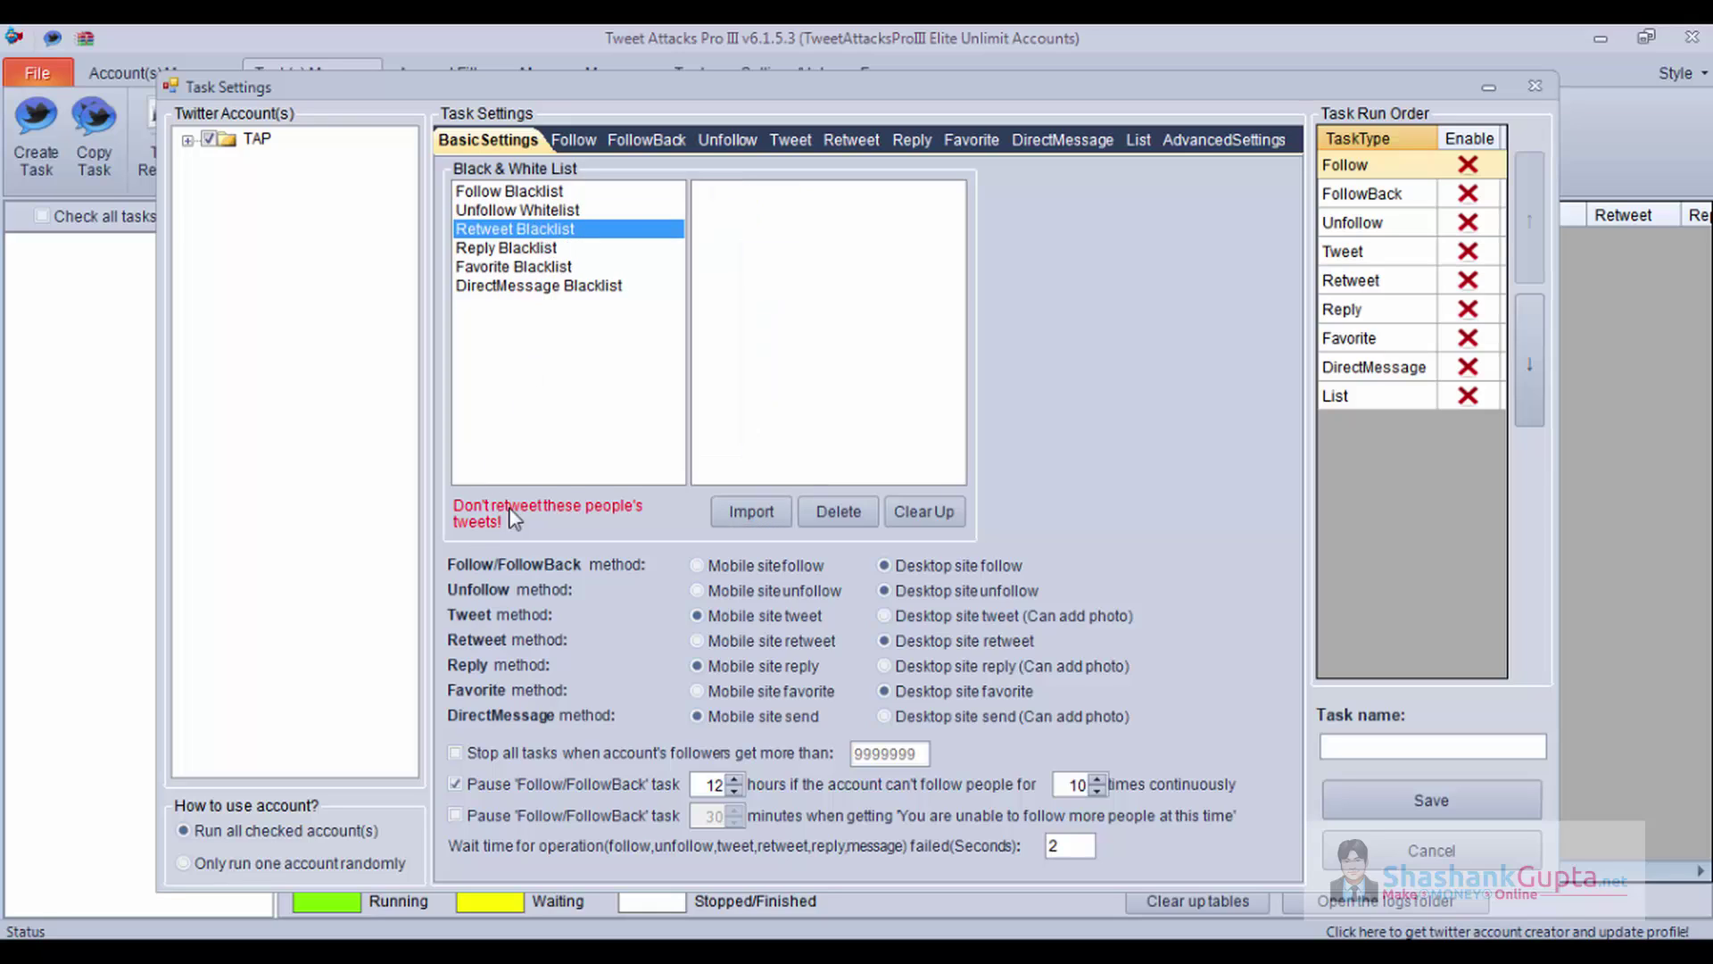
left_click(531, 250)
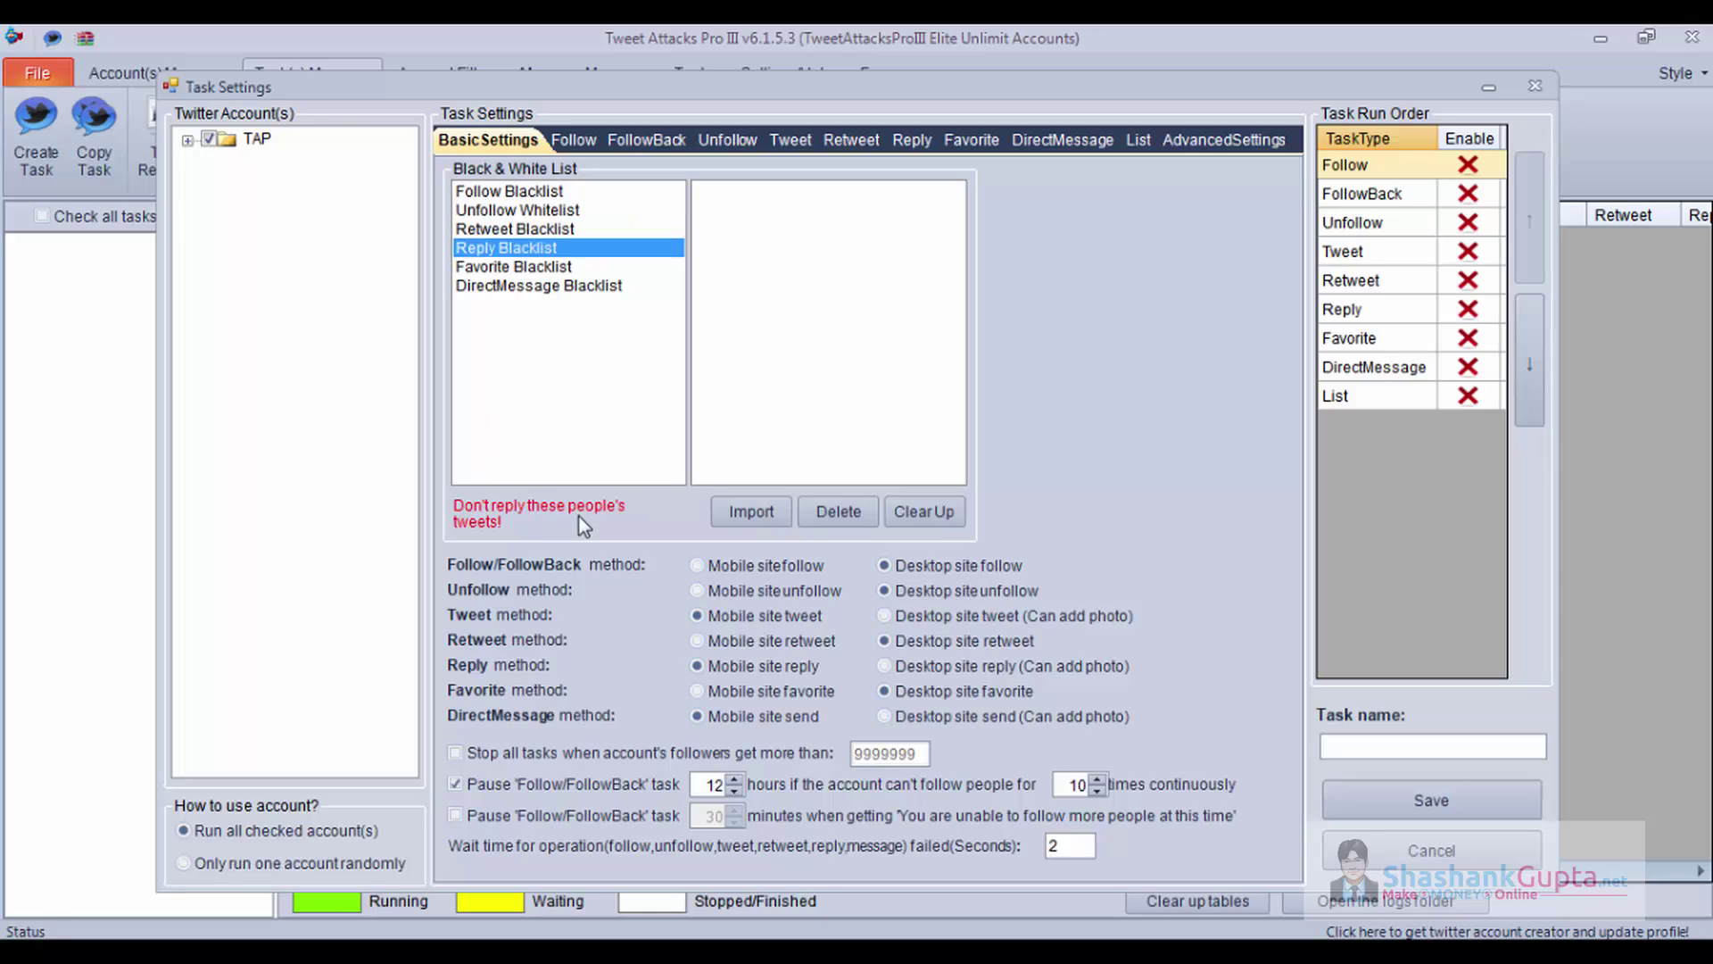
left_click(534, 268)
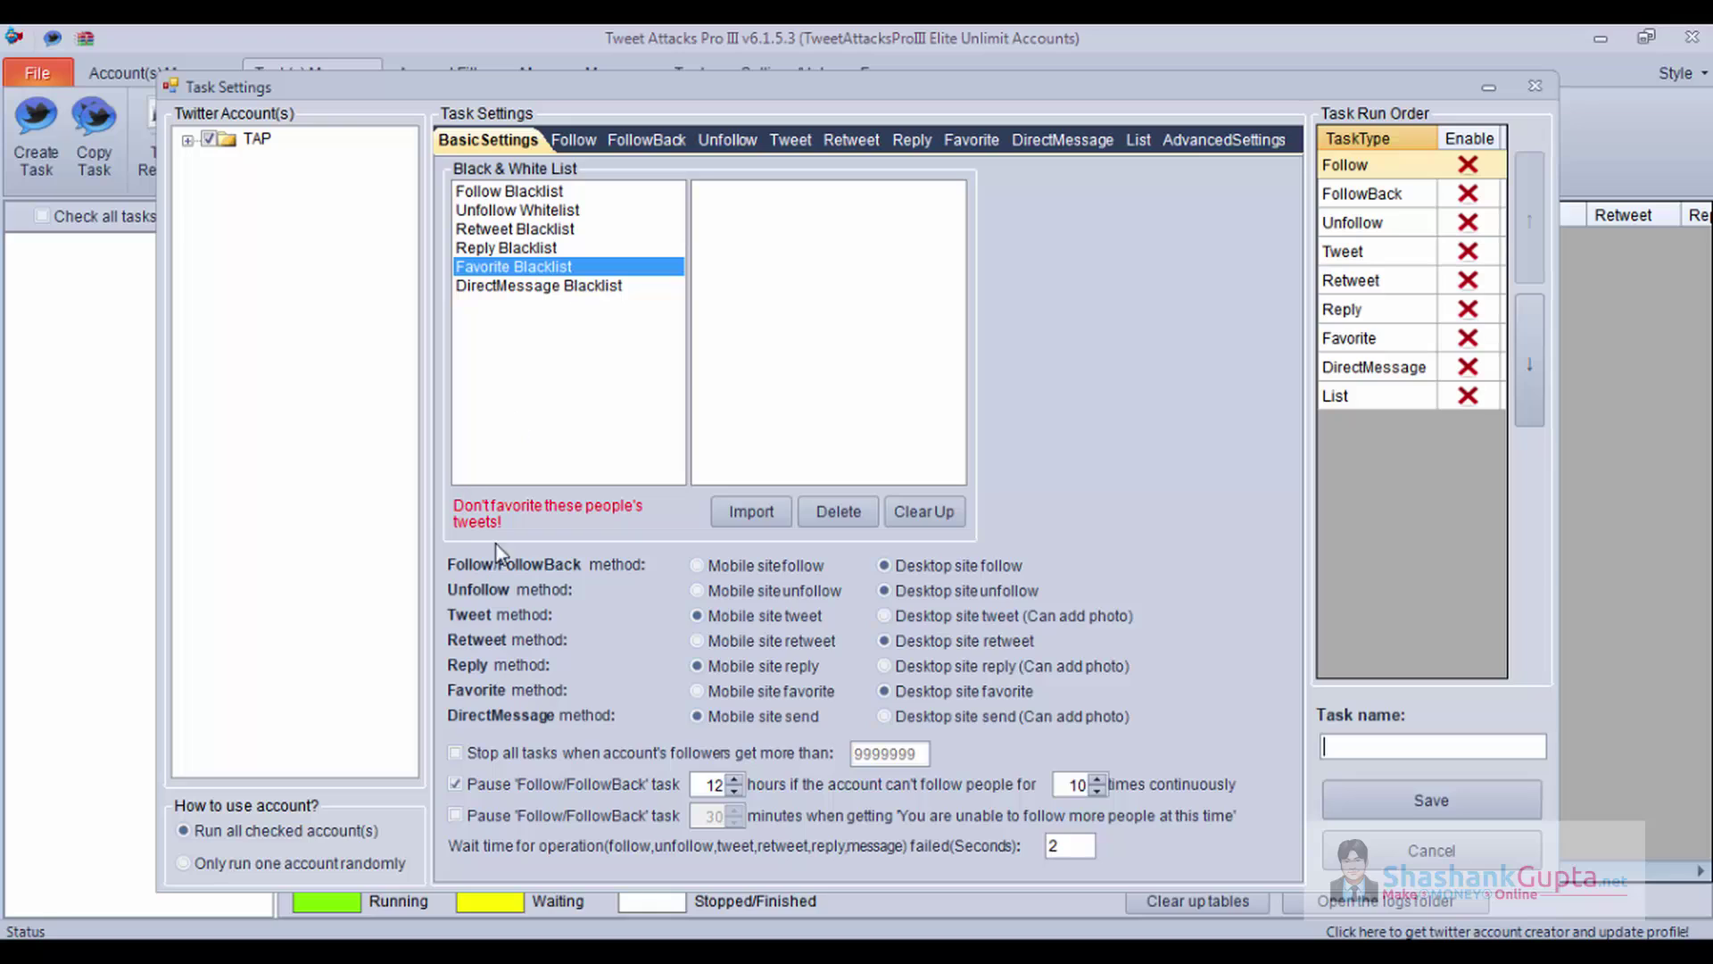
left_click(559, 287)
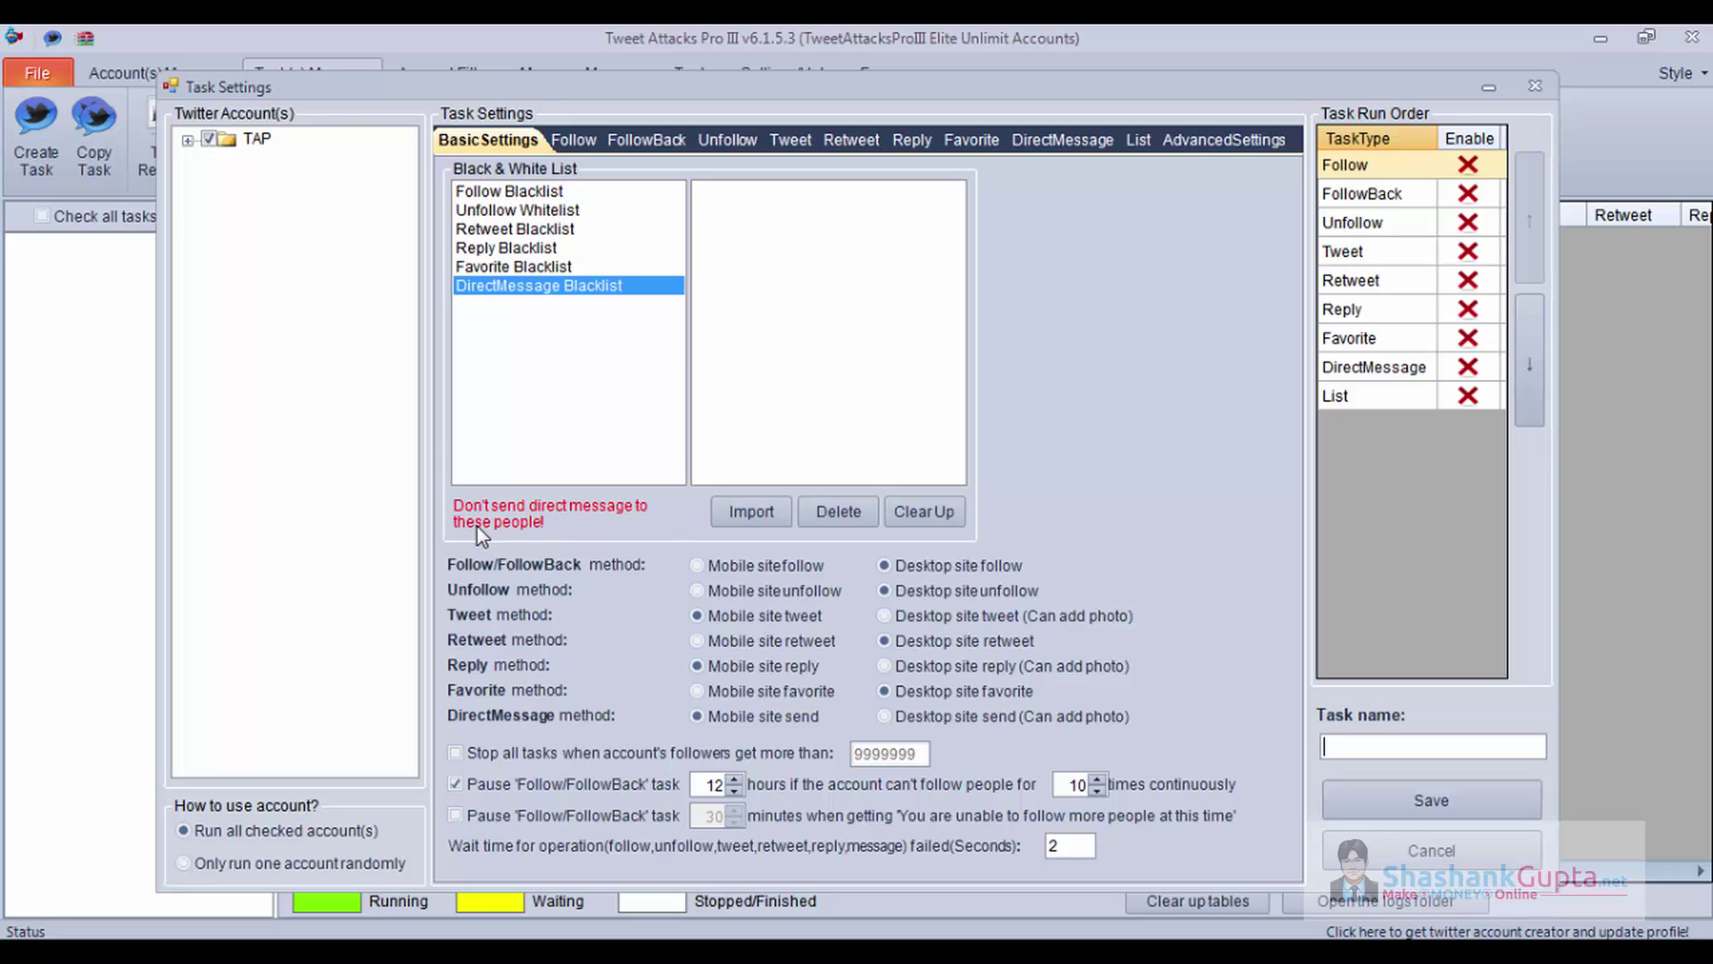
left_click(555, 192)
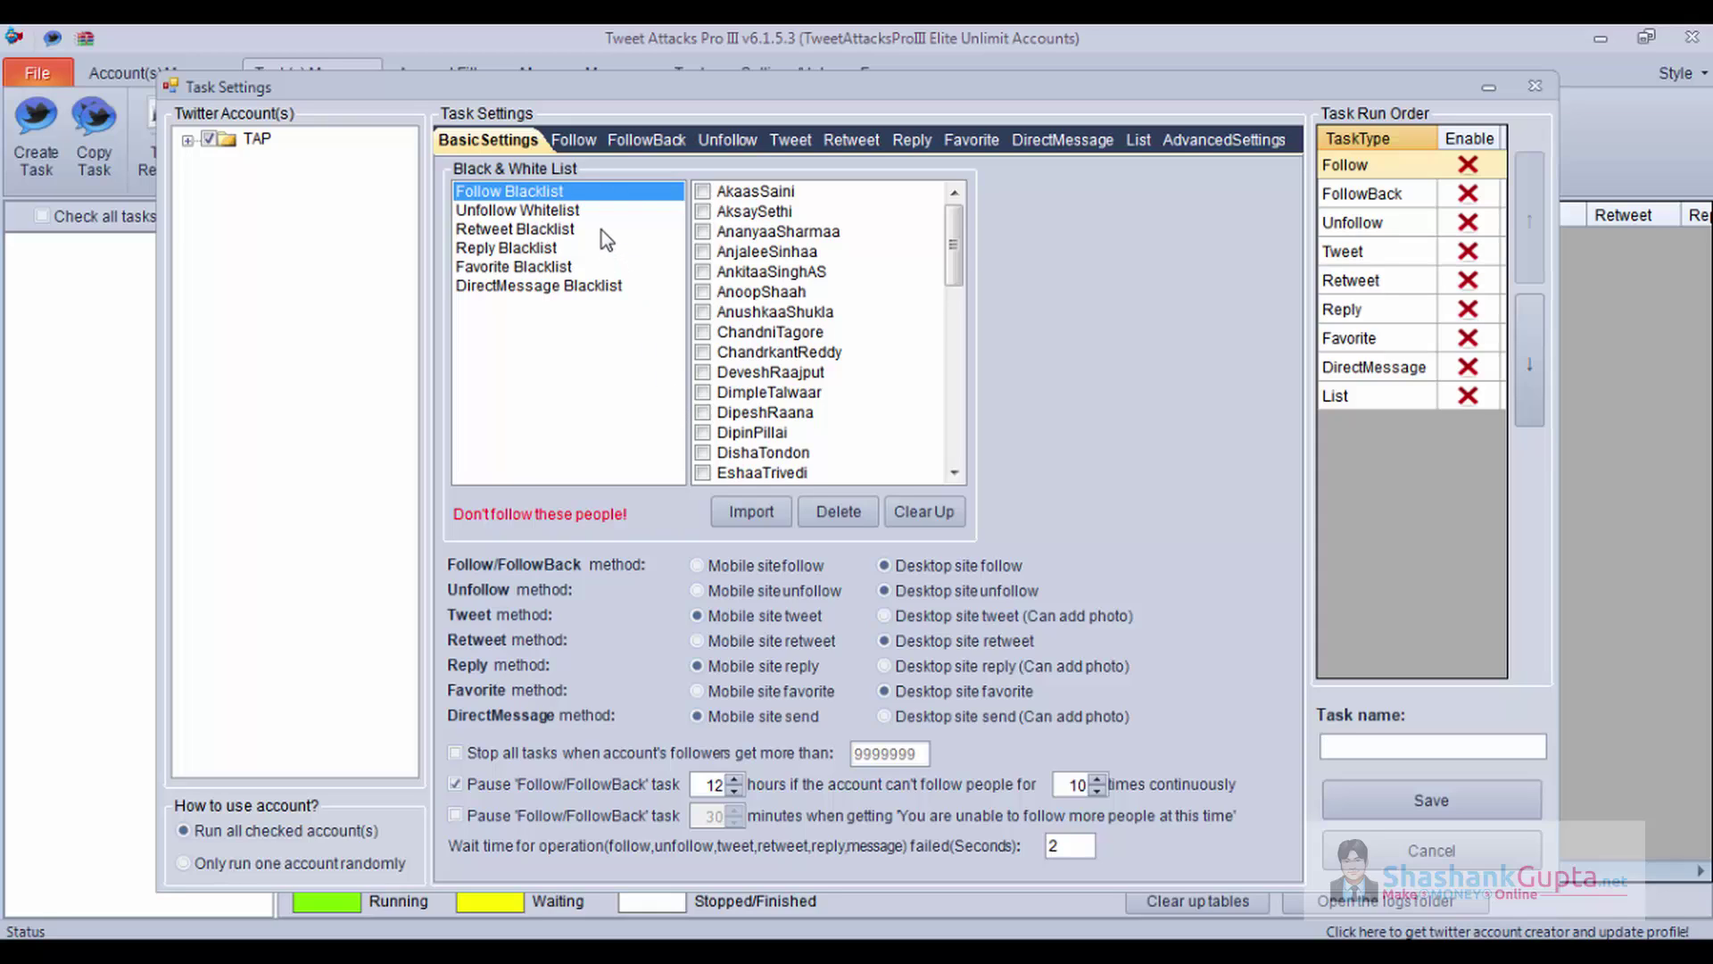
Step: Clear all imported usernames from both the Follow Blacklist and the Unfollow Whitelist
left_click(925, 513)
left_click(554, 211)
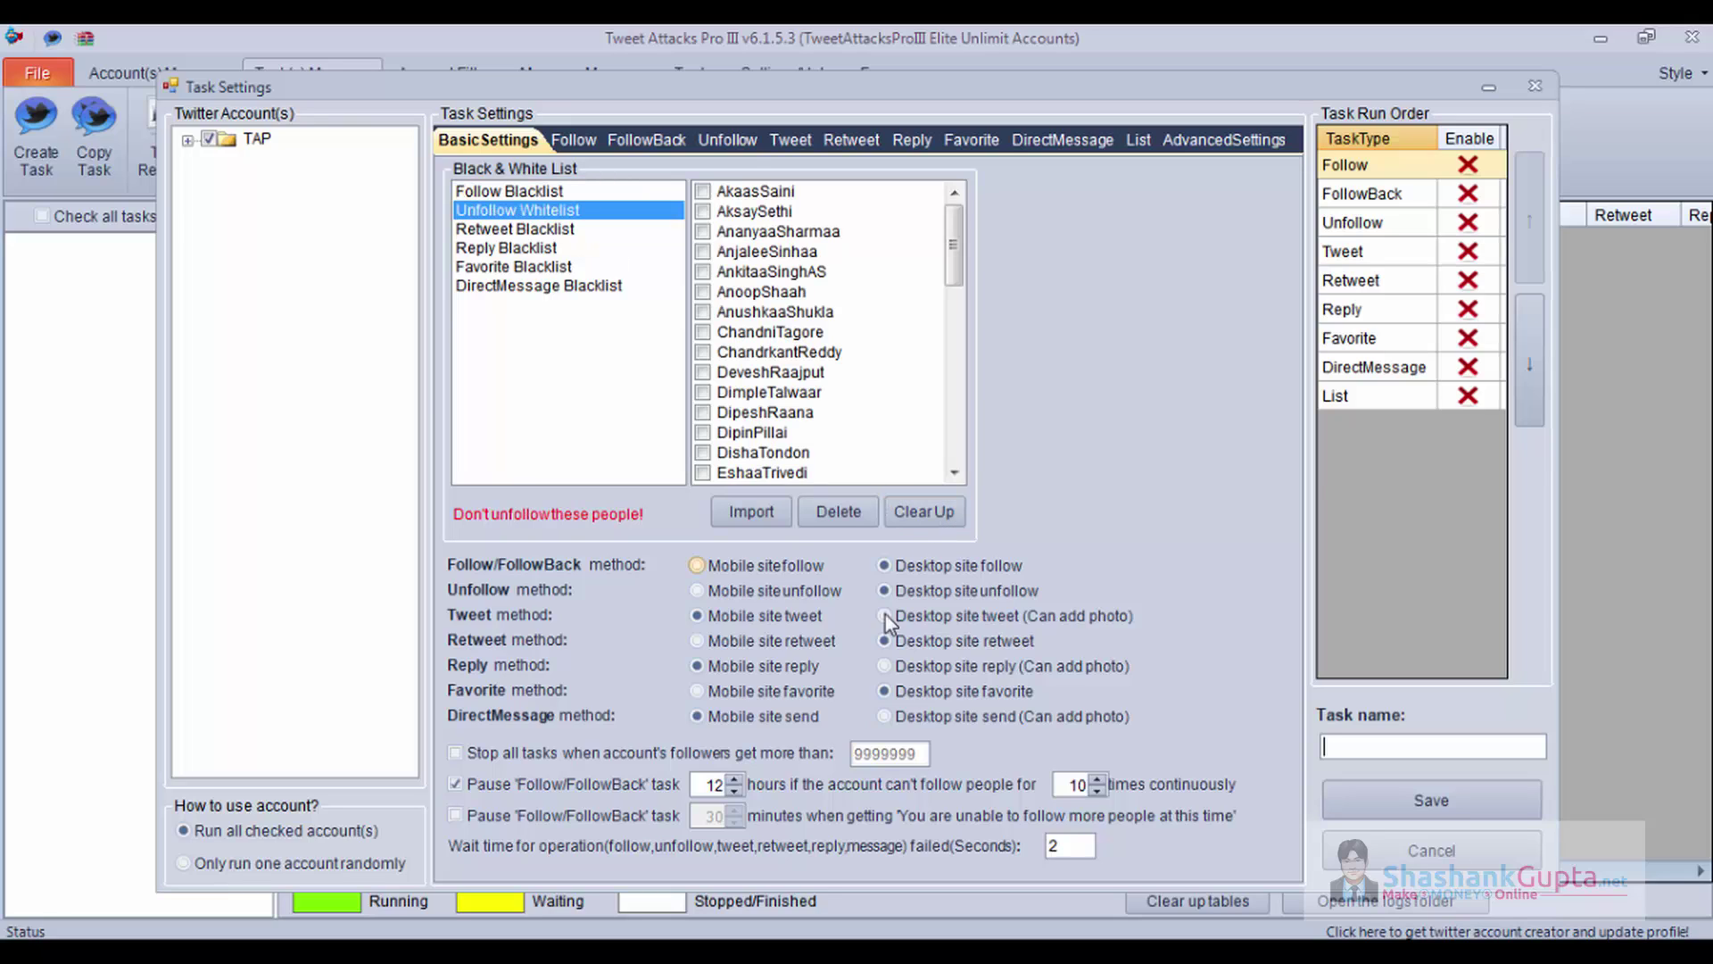
left_click(919, 516)
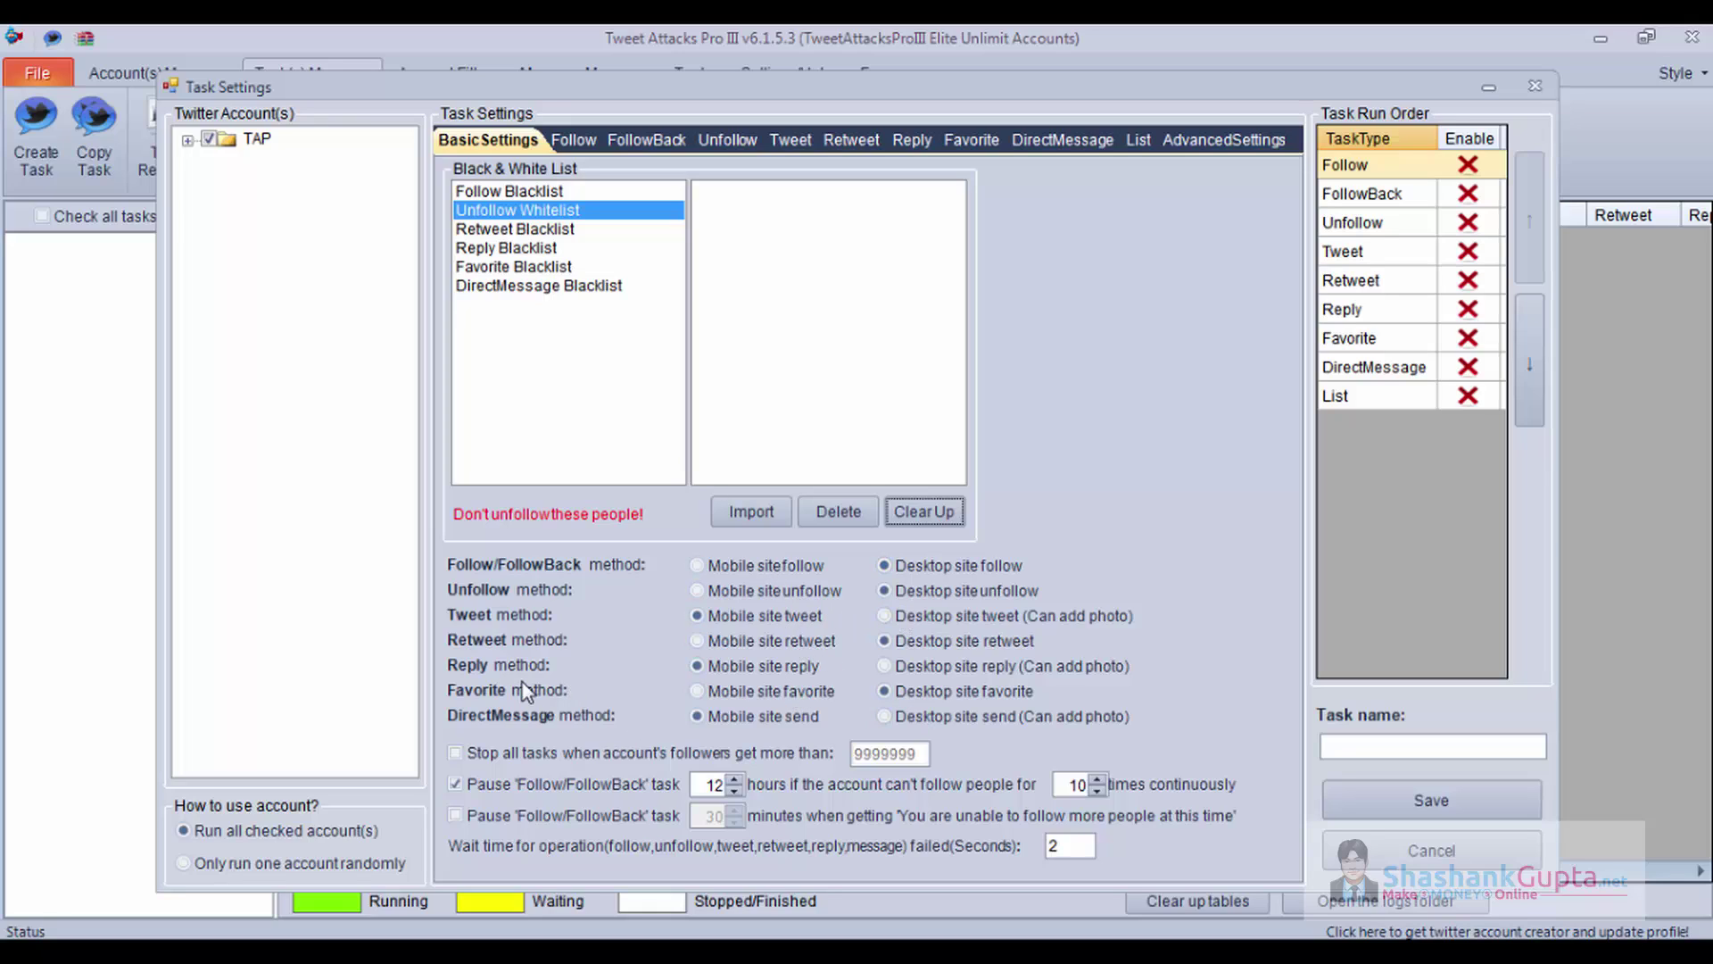
Step: Use the desktop-site method for tweets, replies, direct messages and unfollowing
left_click(961, 615)
left_click(946, 664)
left_click(928, 716)
left_click(985, 591)
Step: Set the failure wait time to 7 seconds and name the task TAP3
double_click(1056, 846)
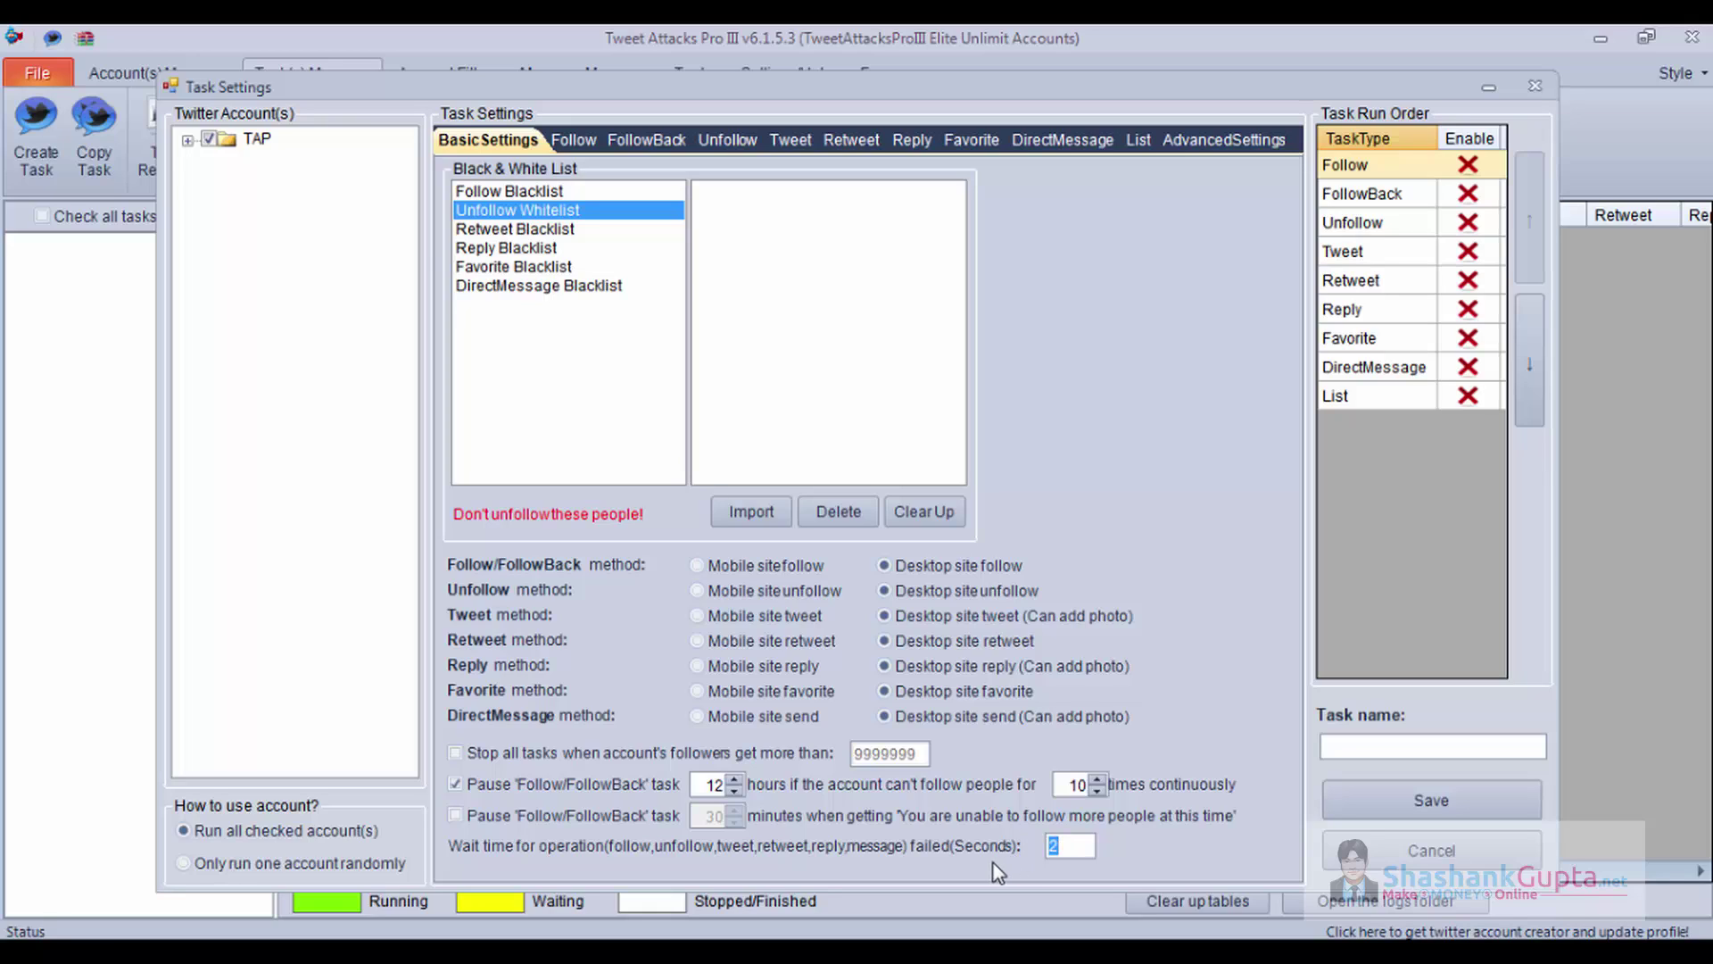
type("7")
left_click(1380, 746)
type("TAP3")
Step: Enable following and restrict it to run only between 09:00 and 18:00
left_click(587, 149)
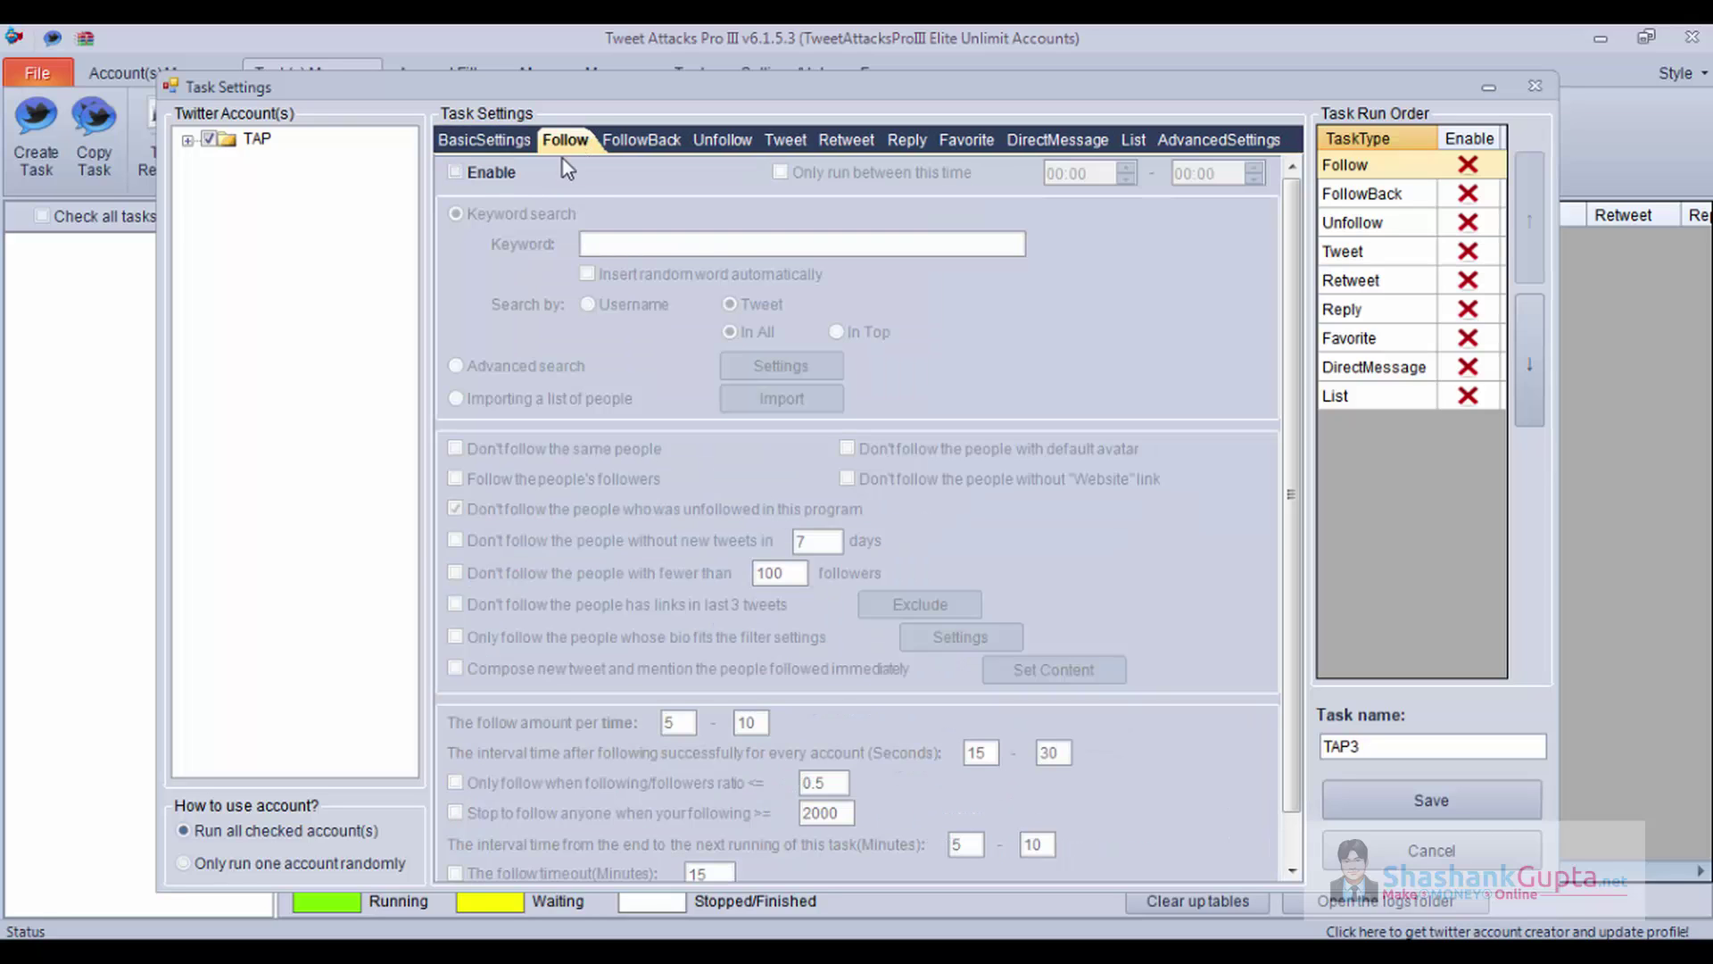
left_click(486, 174)
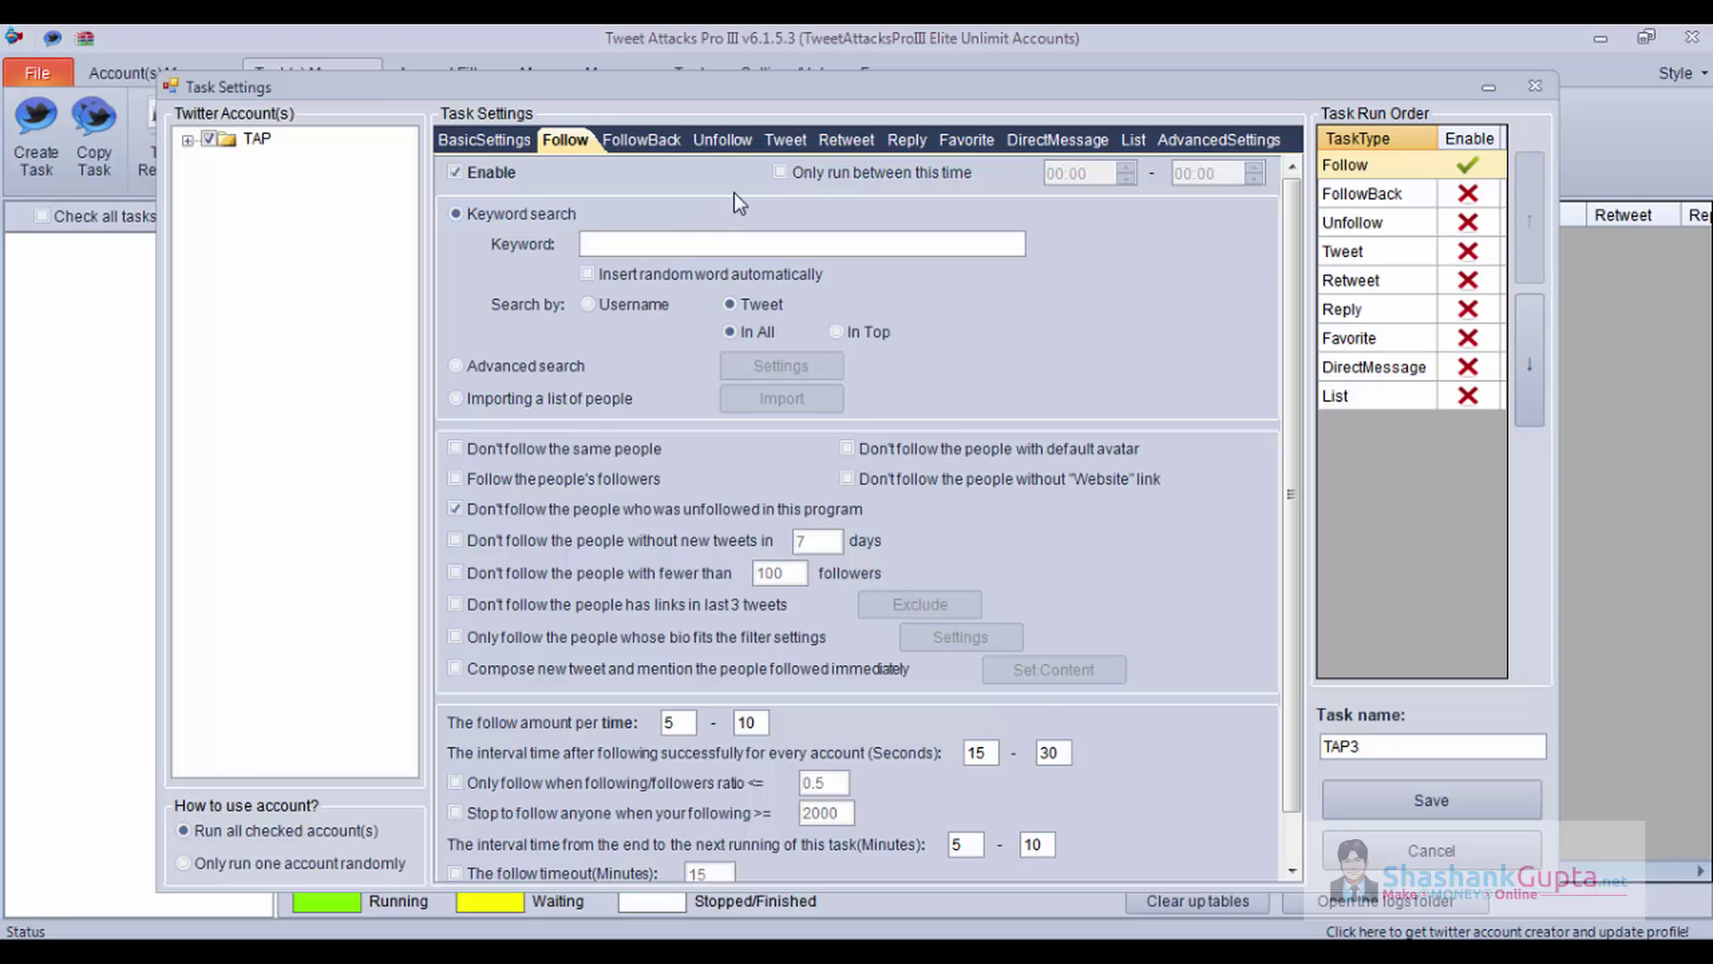
left_click(782, 173)
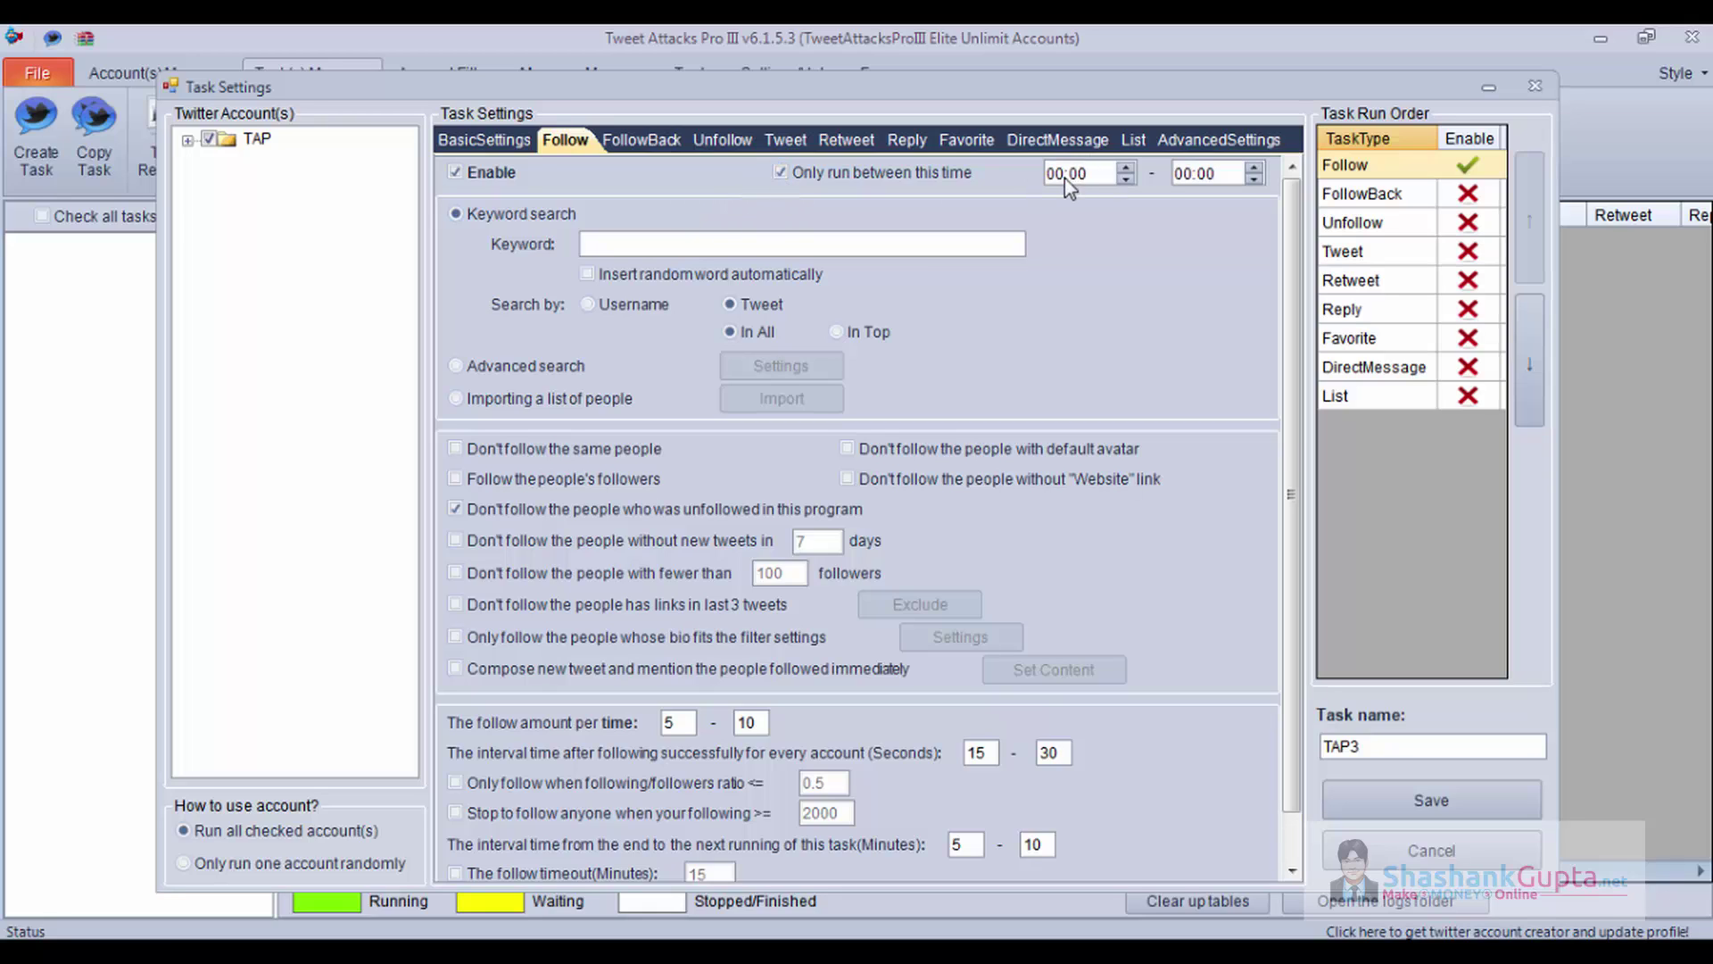
left_click(1062, 176)
type("09")
left_click(1177, 177)
type("18")
Step: Set the follow search keyword to SEO with top results, searching by username
left_click(614, 241)
type("SEO")
left_click(837, 332)
left_click(591, 304)
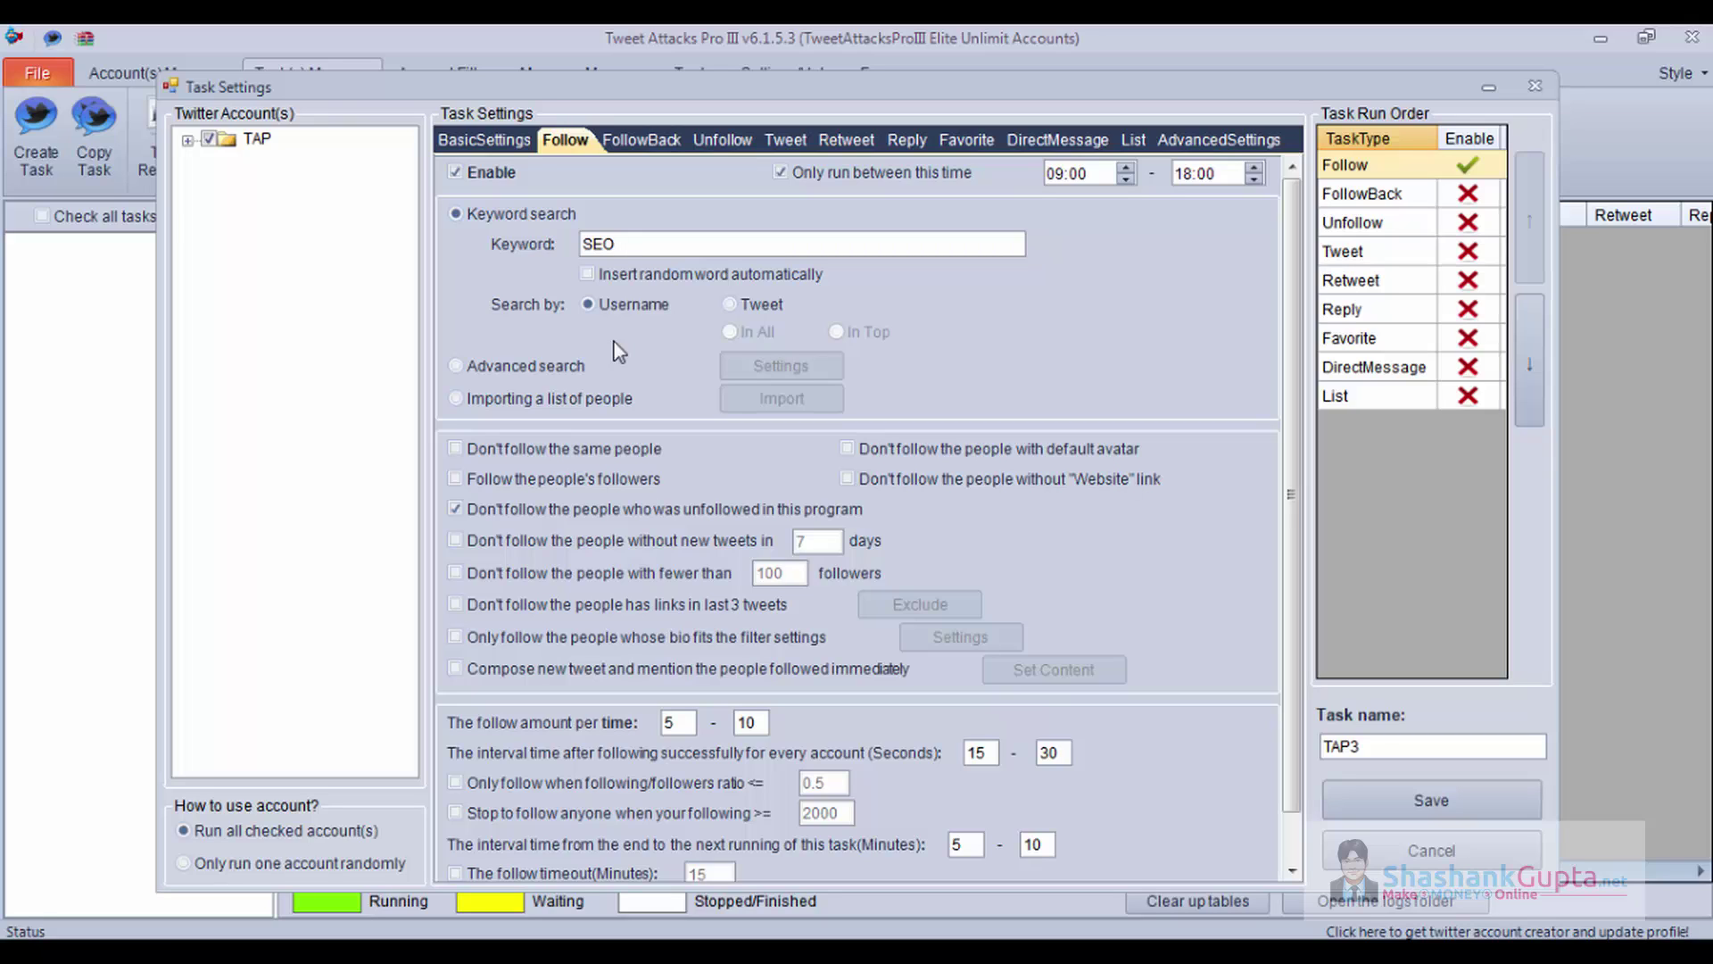
Step: Switch the people source to Advanced search, leaving all its search criteria blank
left_click(542, 367)
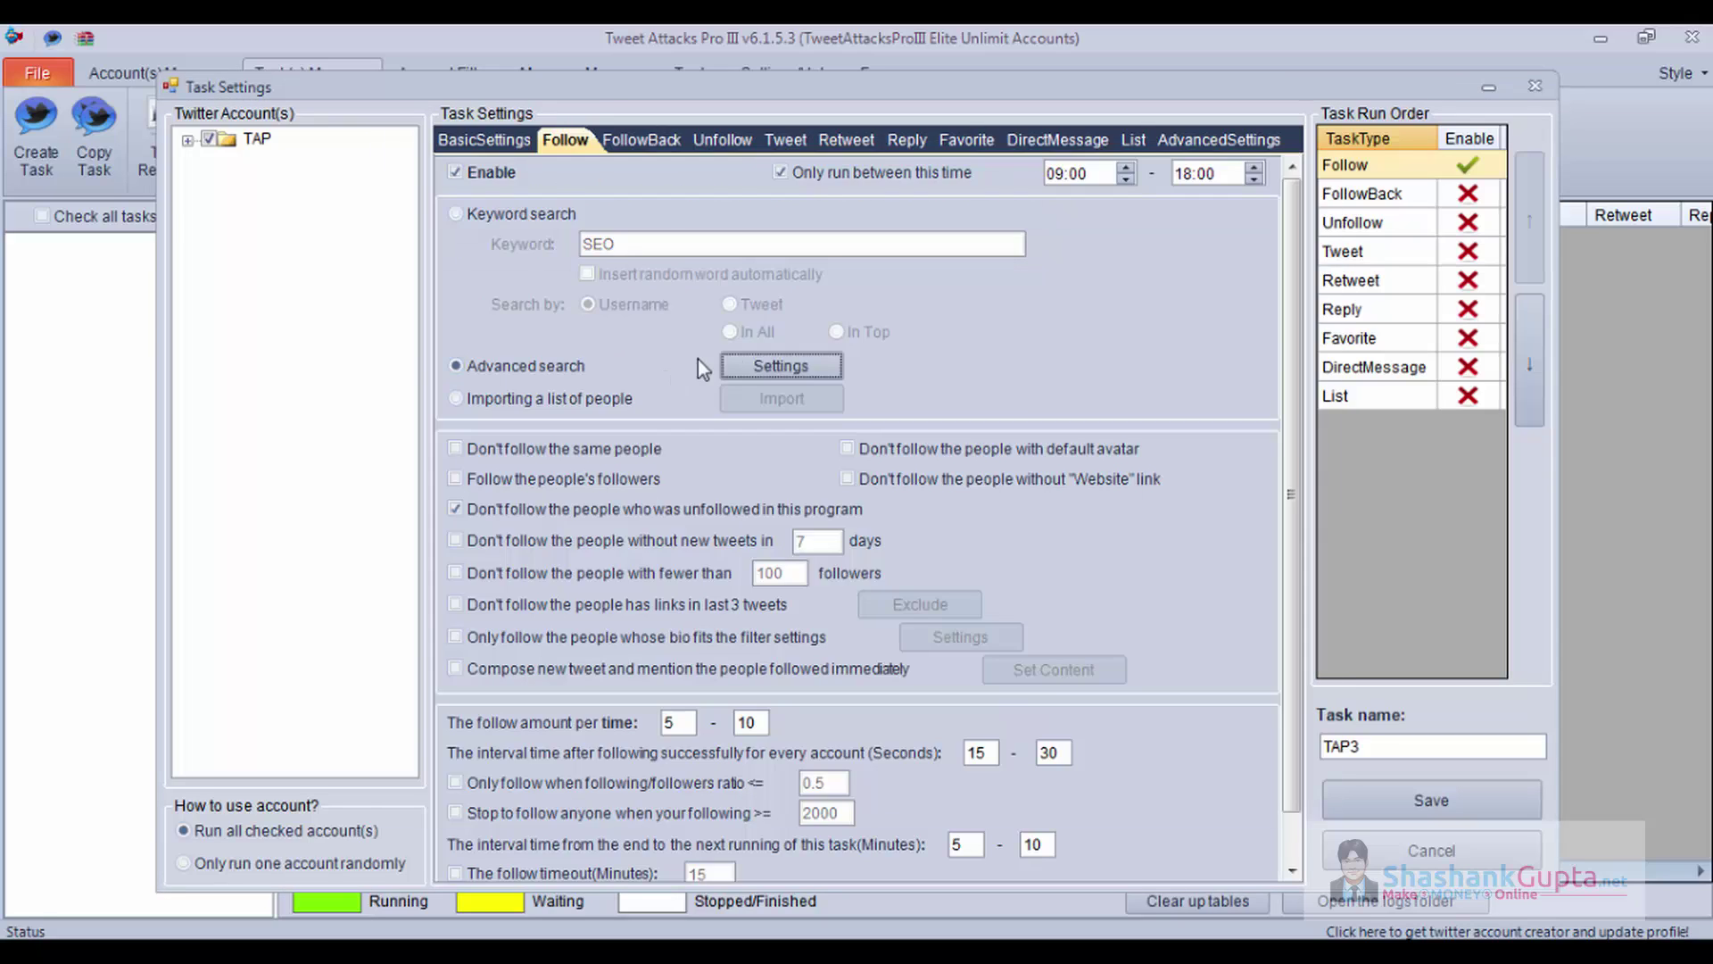
left_click(742, 364)
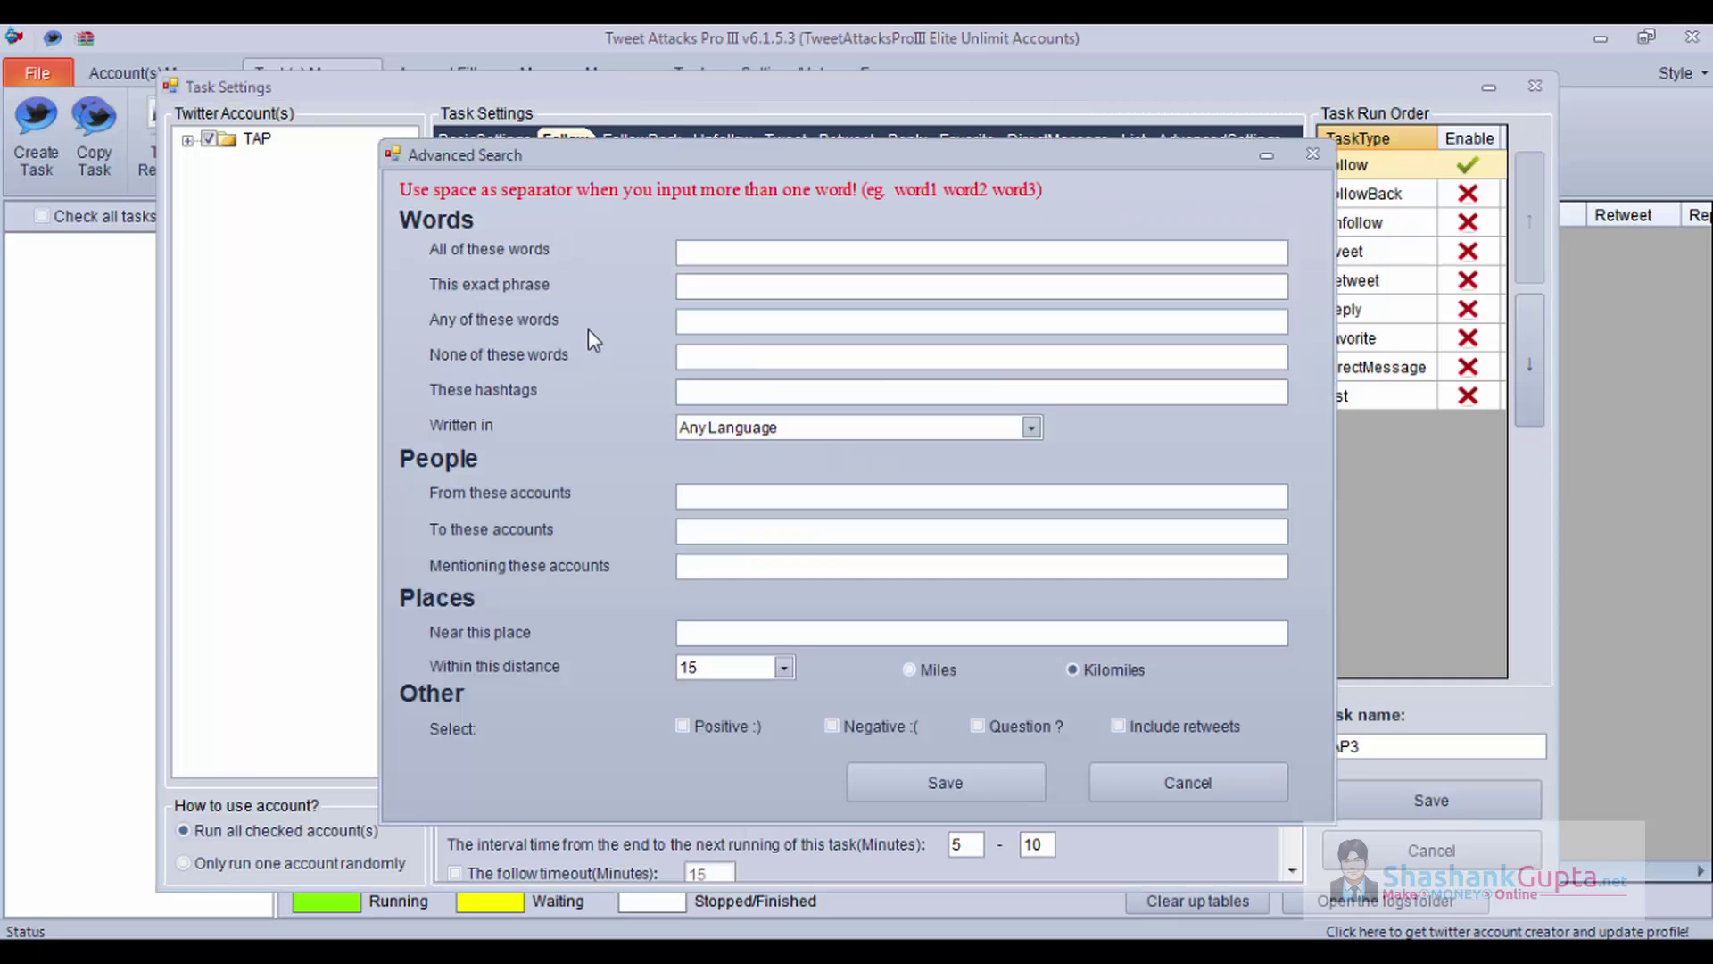
left_click(698, 253)
left_click(726, 321)
left_click(709, 534)
left_click(709, 635)
left_click(1095, 780)
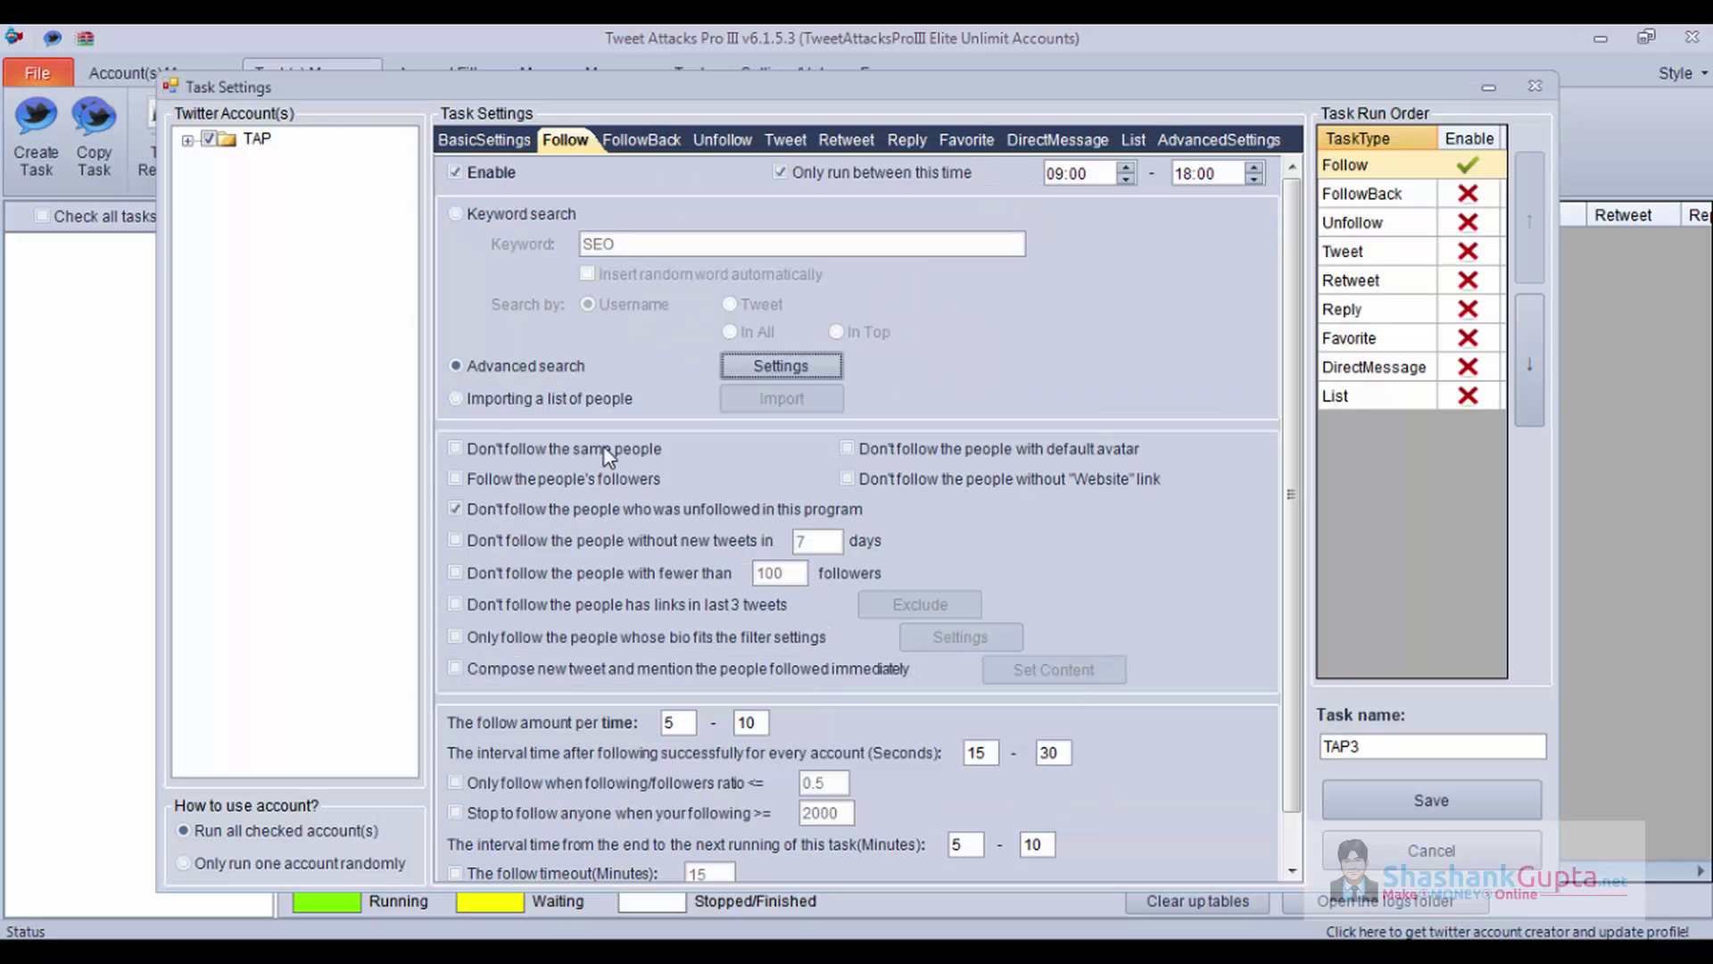
Step: Follow from an imported list, skipping people silent 30 days or under 50 followers, with bio filtering
left_click(487, 409)
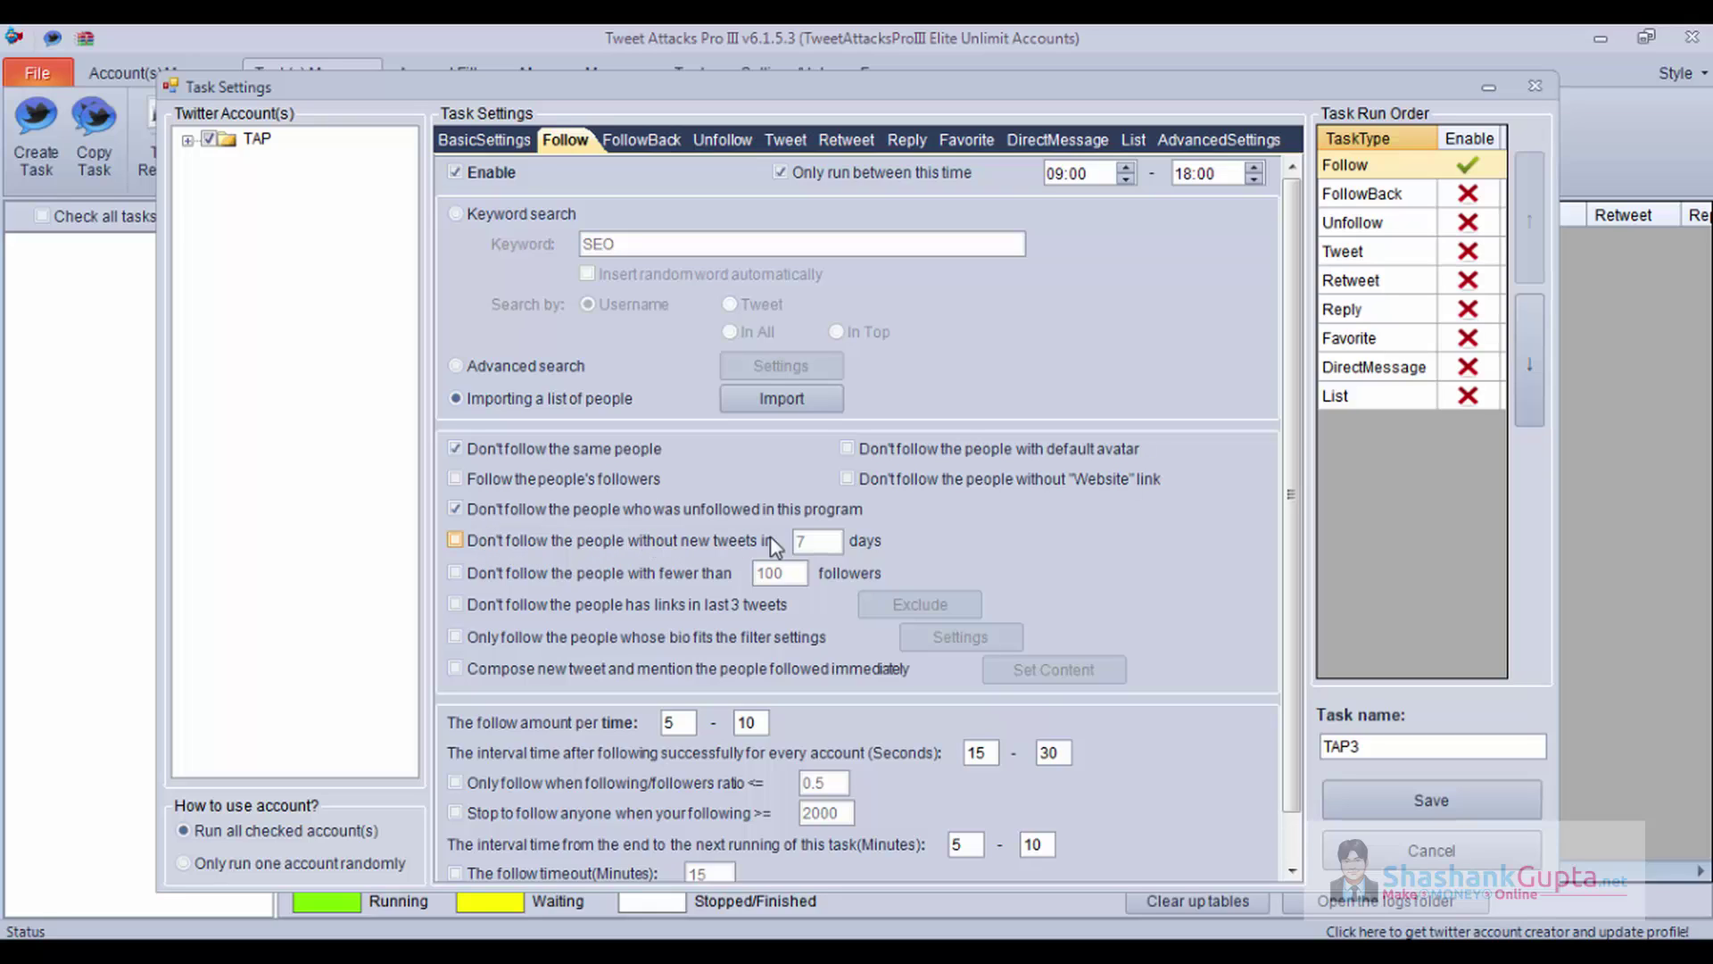
left_click(580, 540)
key("Tab")
type("30")
left_click(607, 576)
key("Tab")
type("50")
left_click(783, 642)
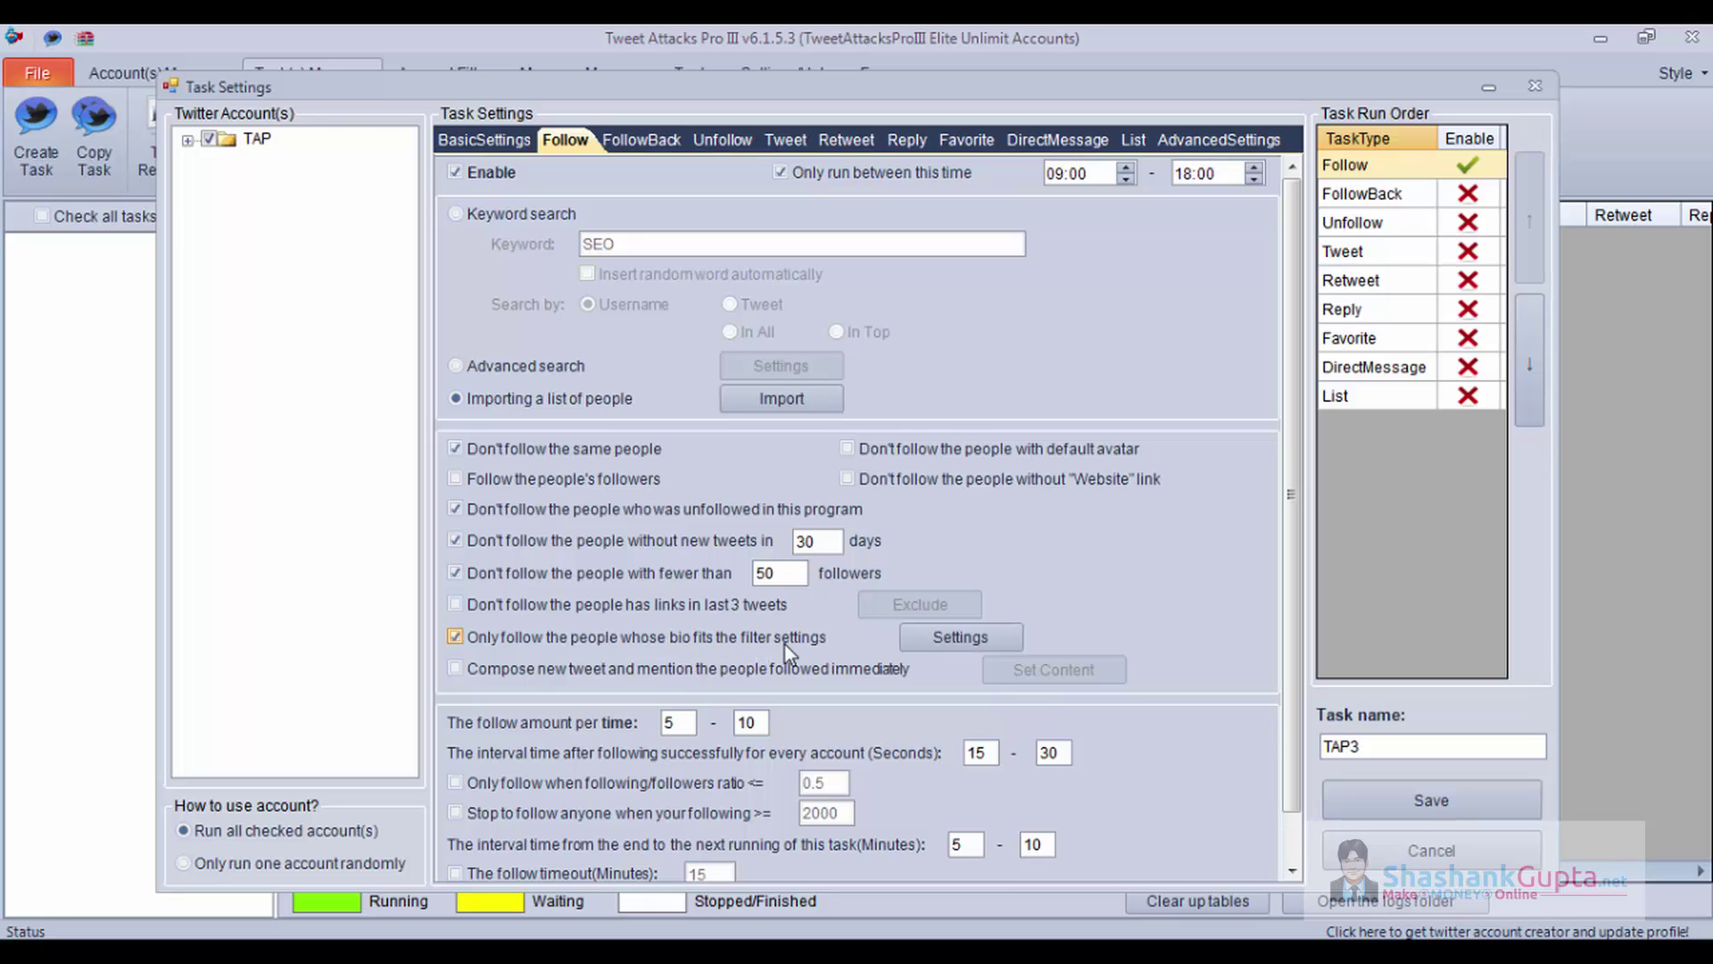
Step: Make the bio filter match Any of 'seo' or 'link building', and enable mention tweets
left_click(958, 633)
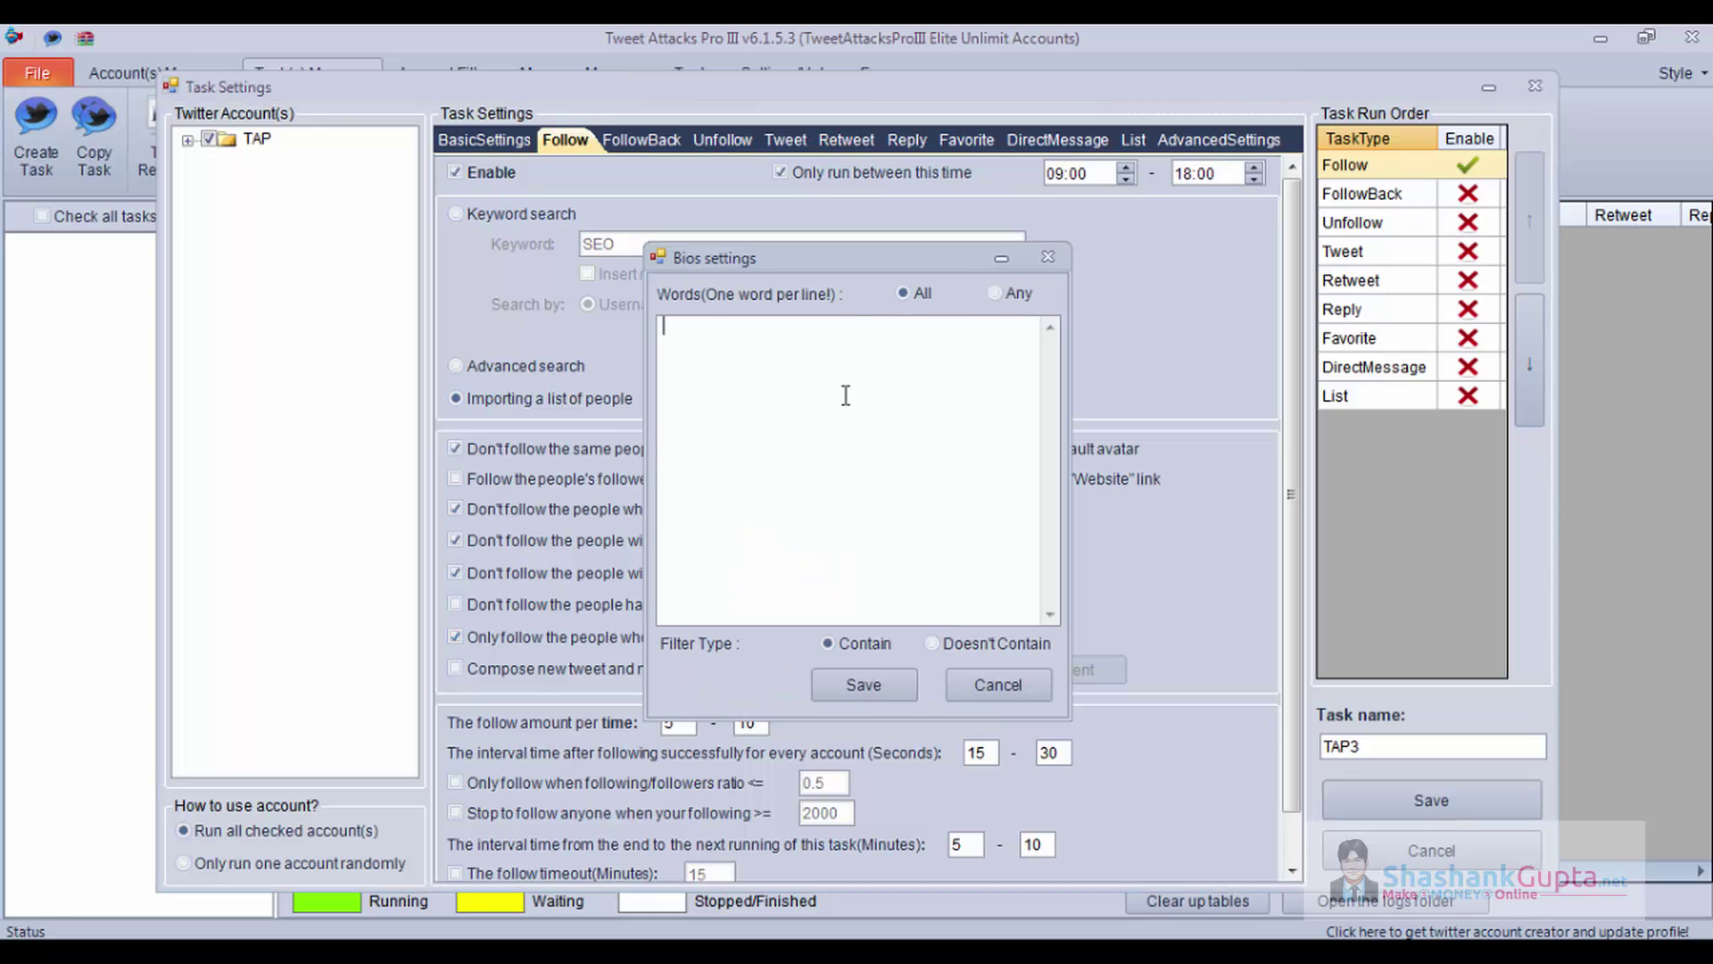
left_click(995, 293)
type("seo")
key("Return")
type("link buildinf")
key("BackSpace")
type("g")
left_click(863, 685)
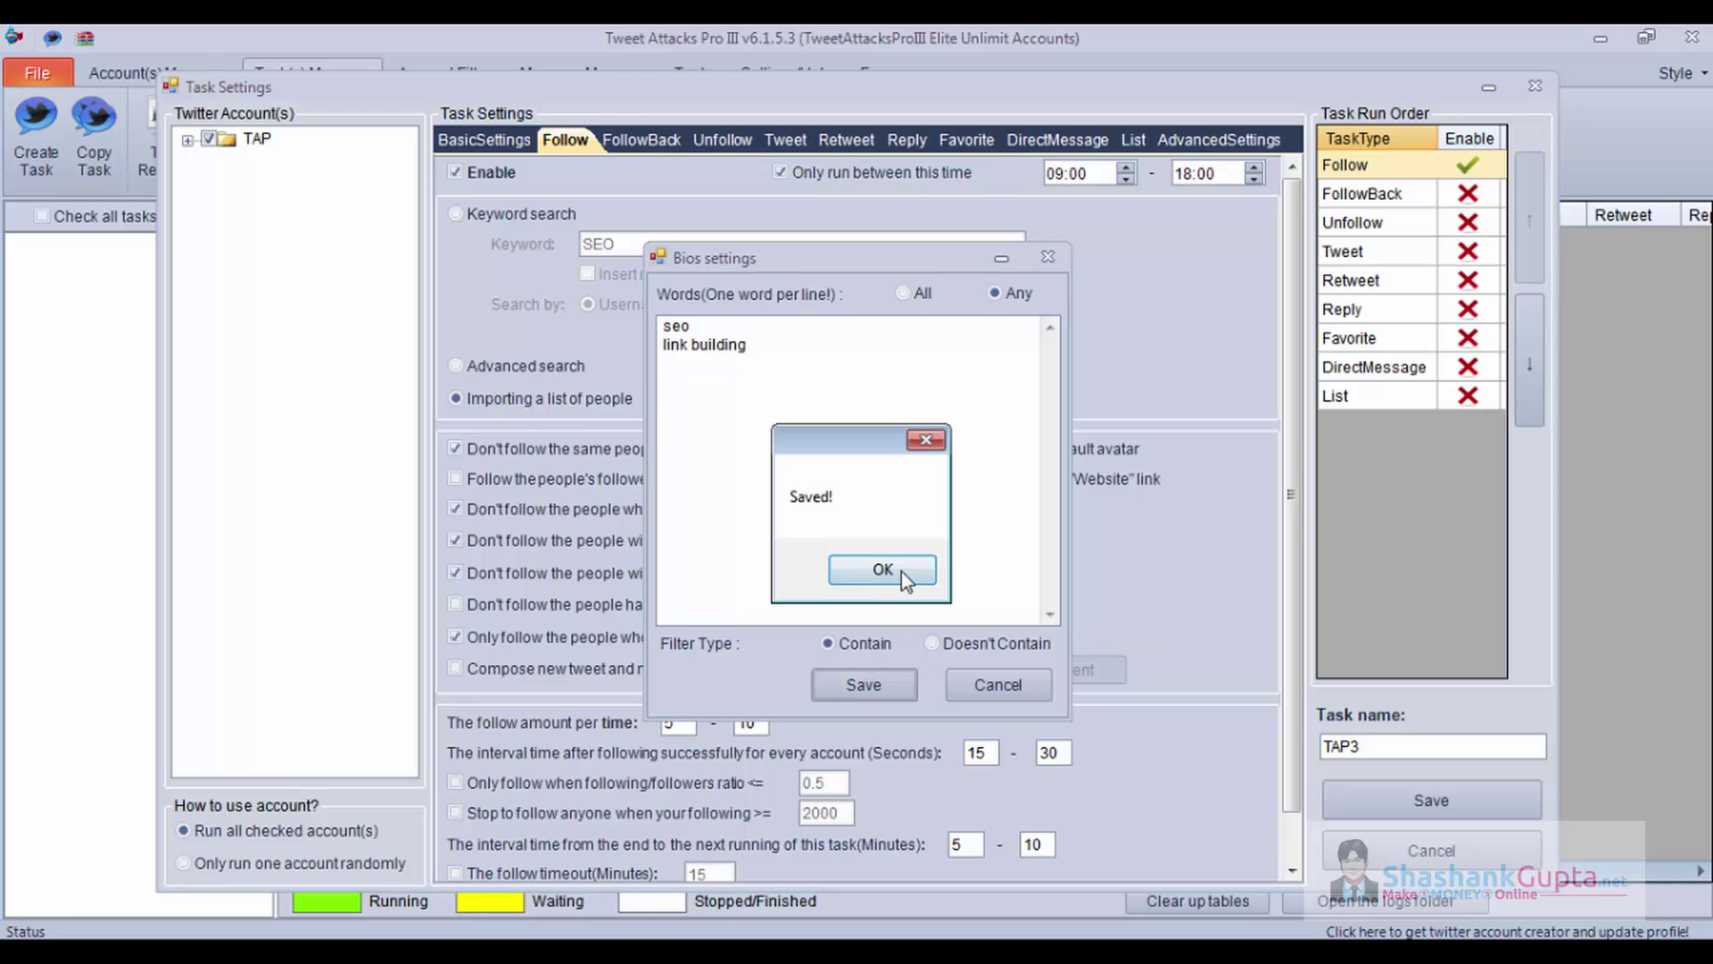
left_click(884, 568)
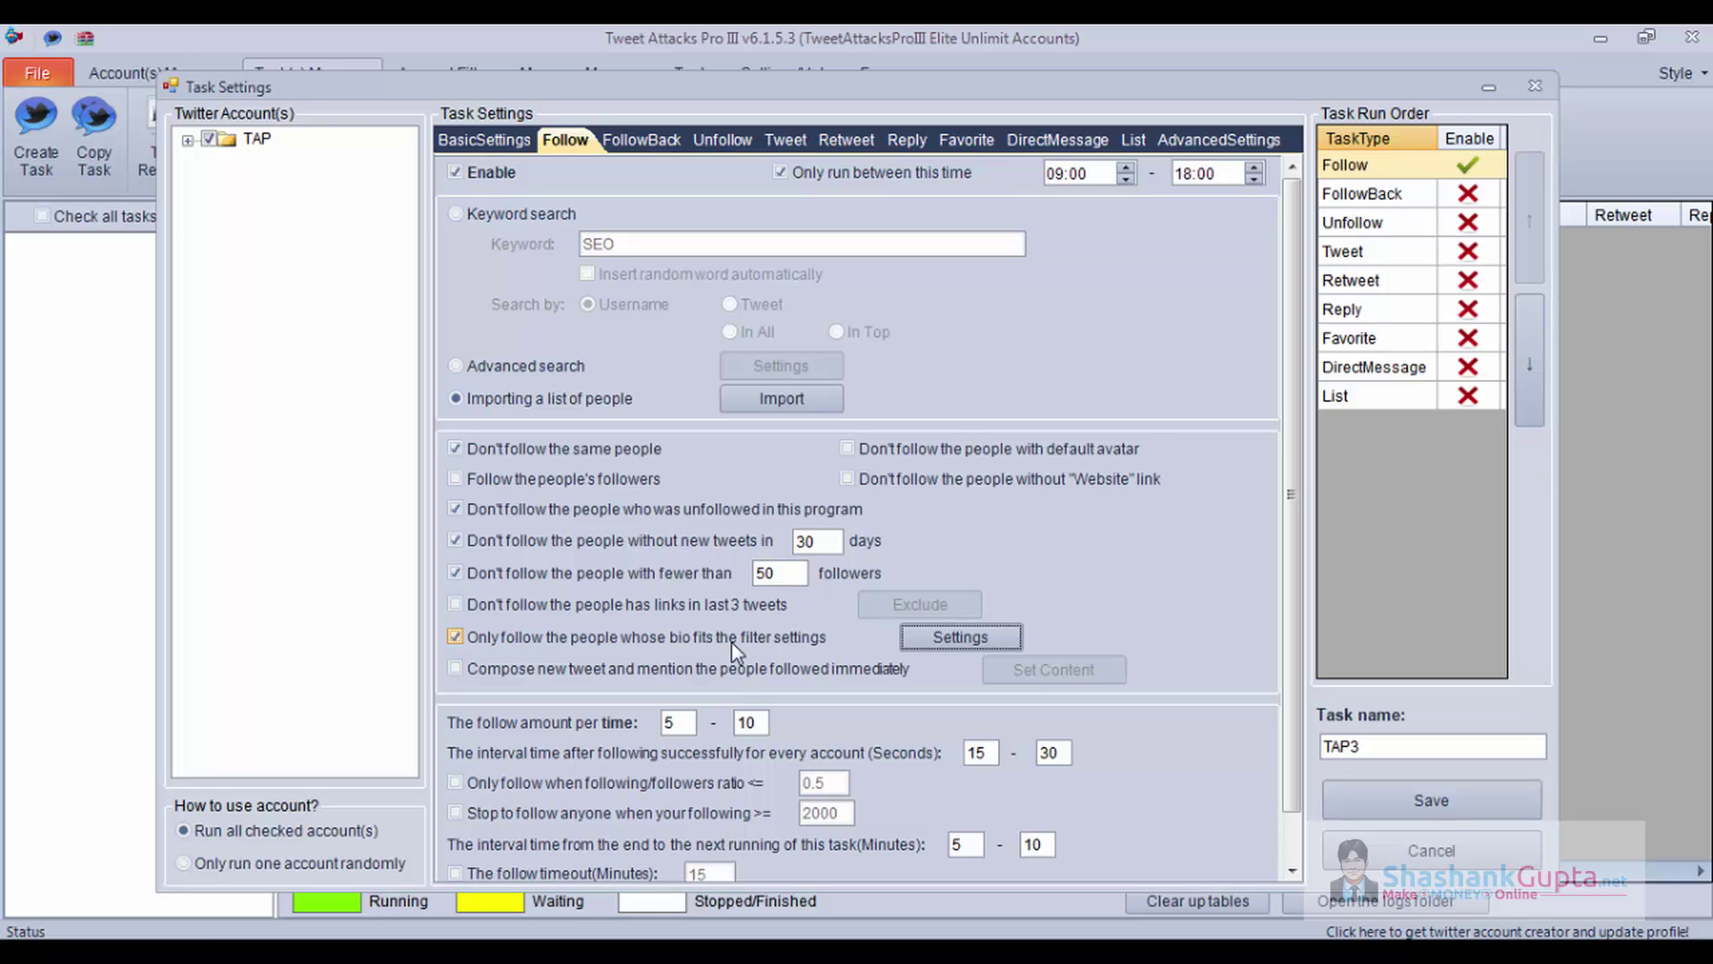
left_click(554, 671)
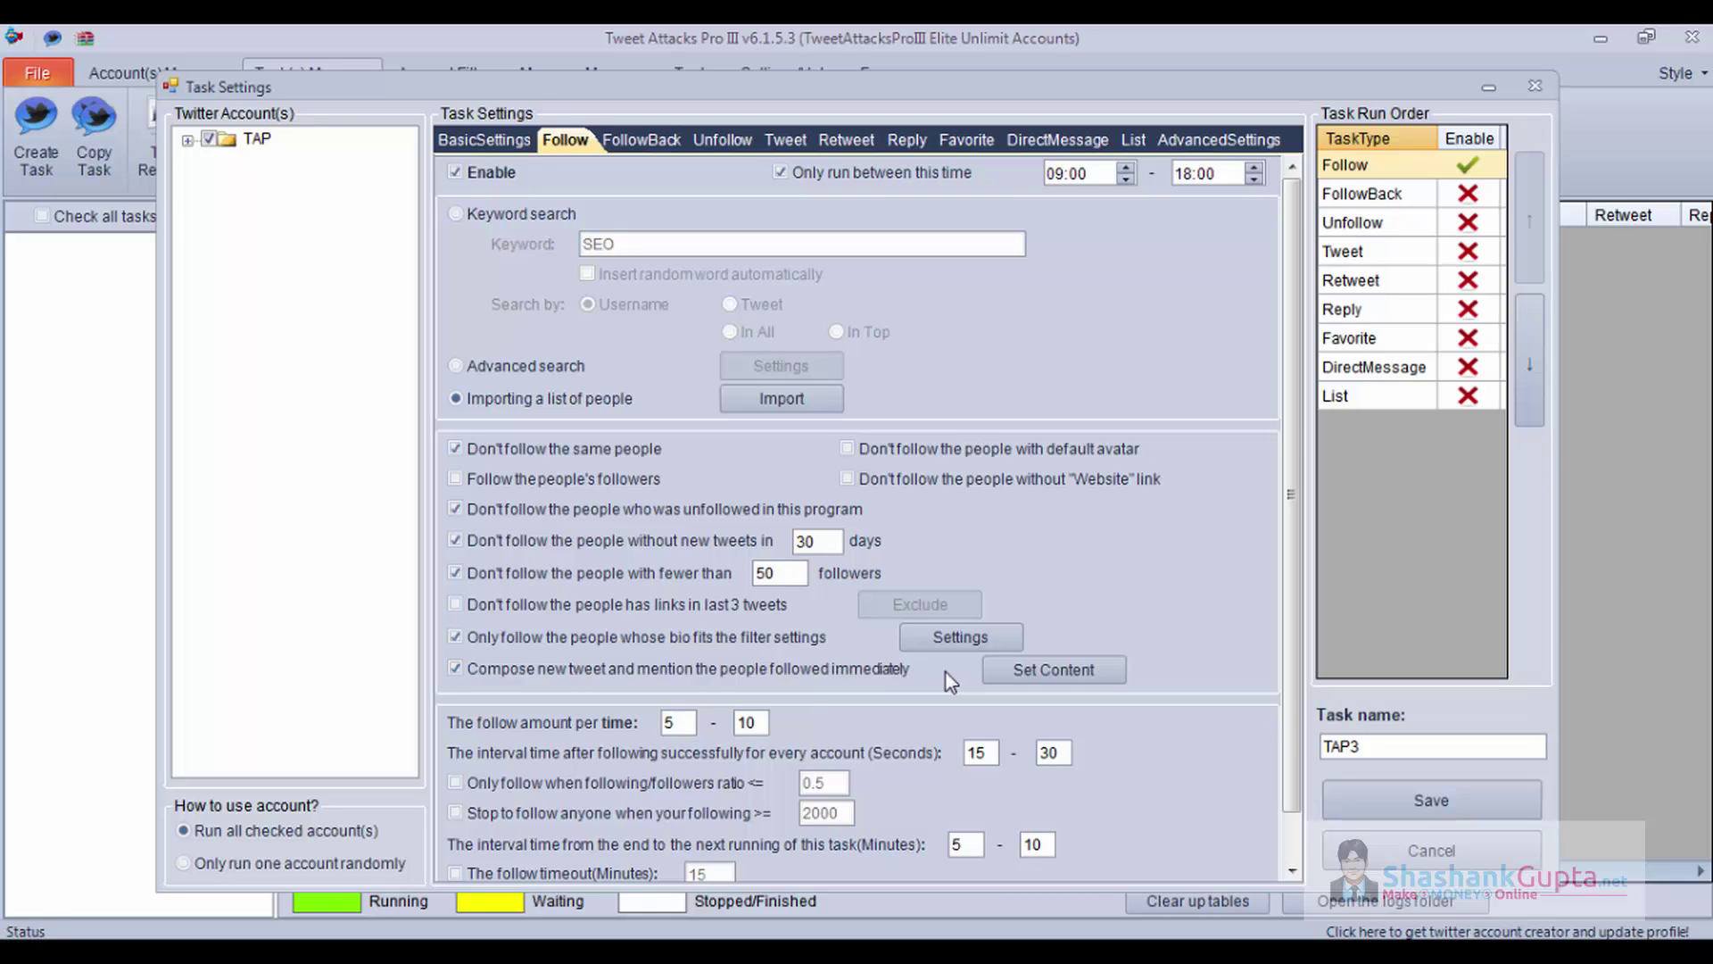
left_click(1091, 673)
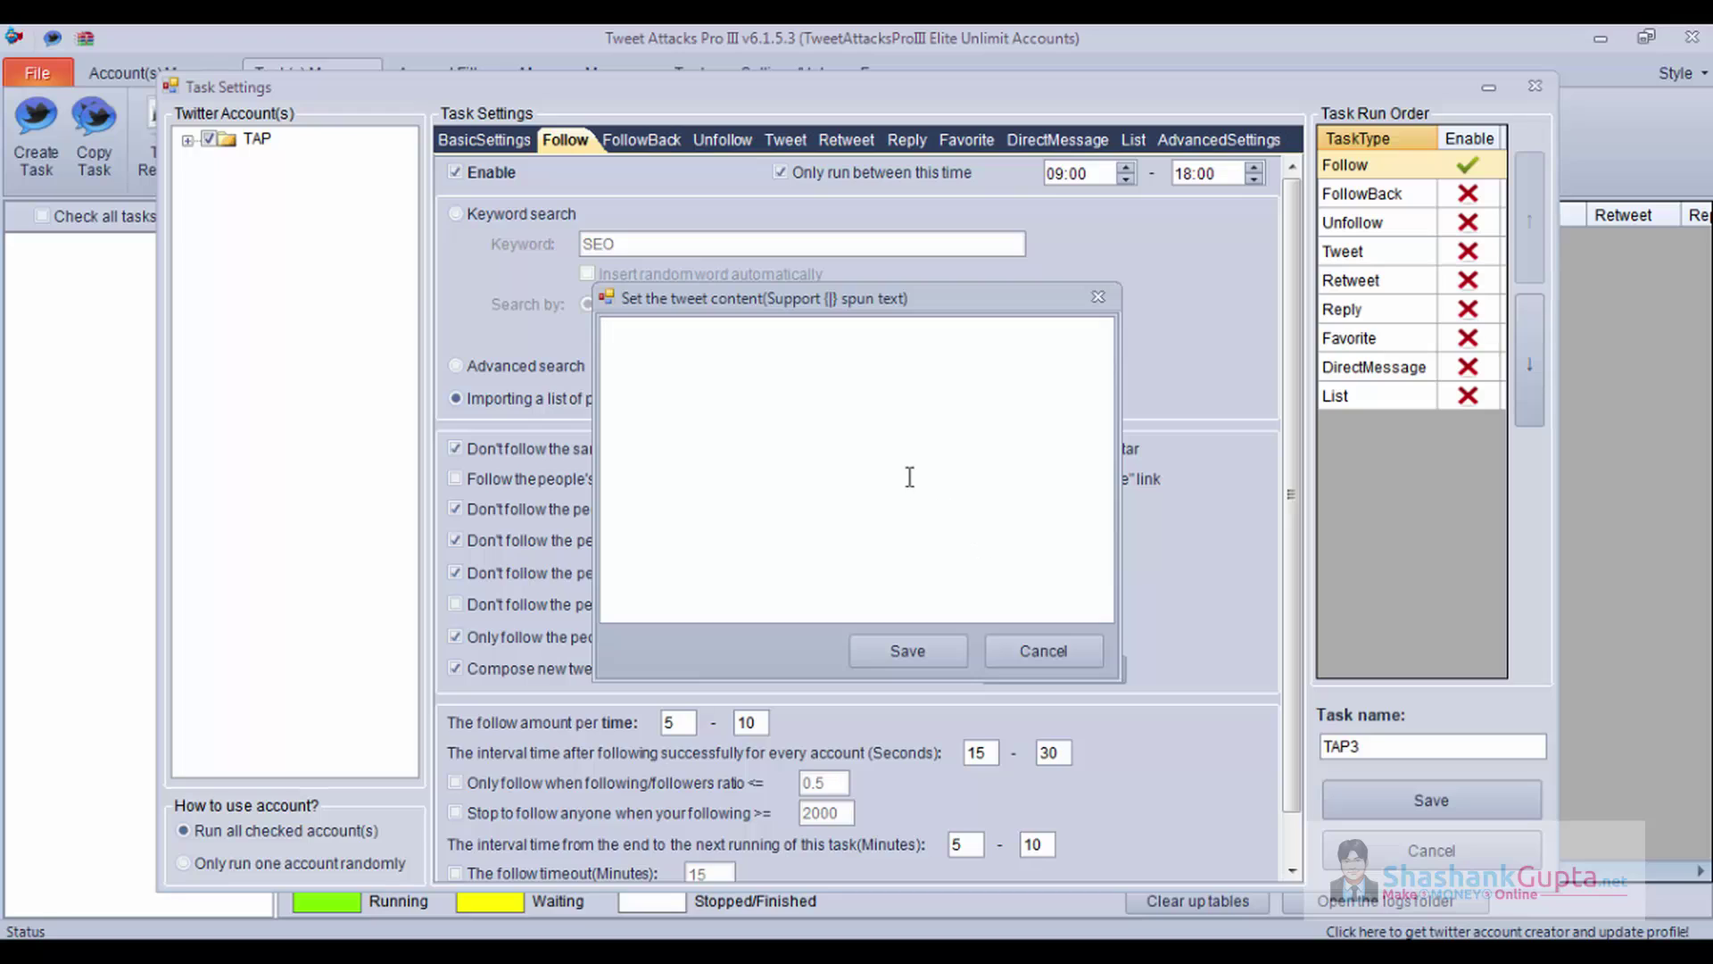
type("Hi, Hope to learn more from you. know more about me ")
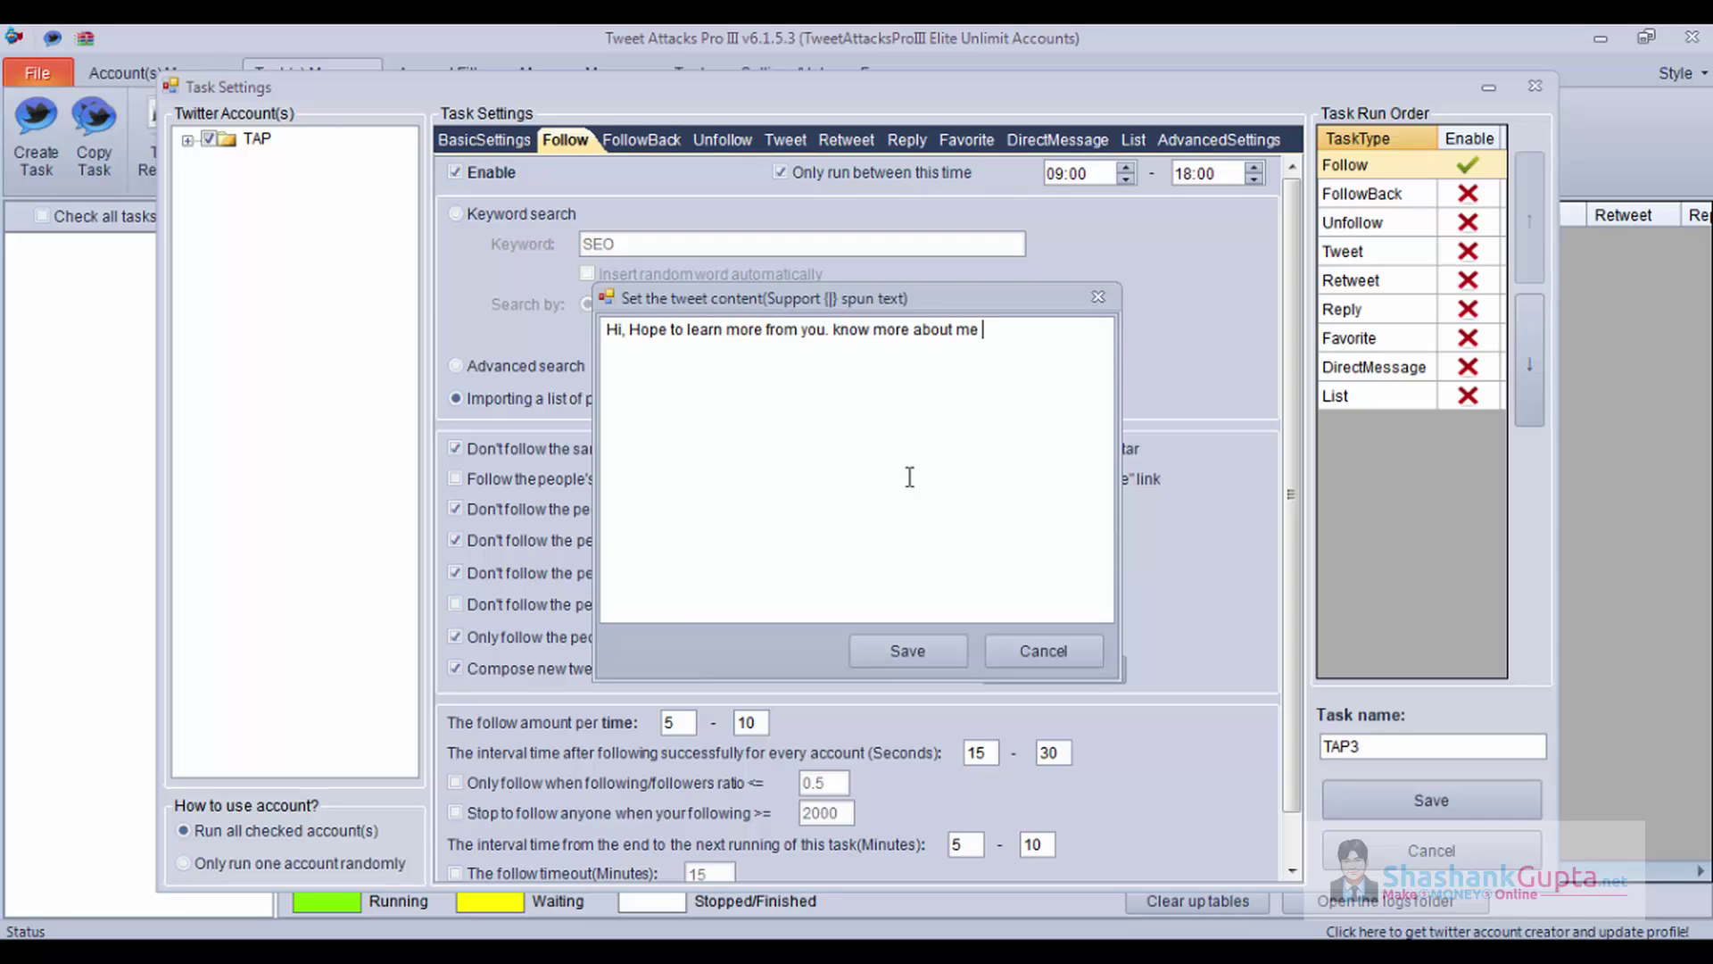
type("www.yourdomain.com")
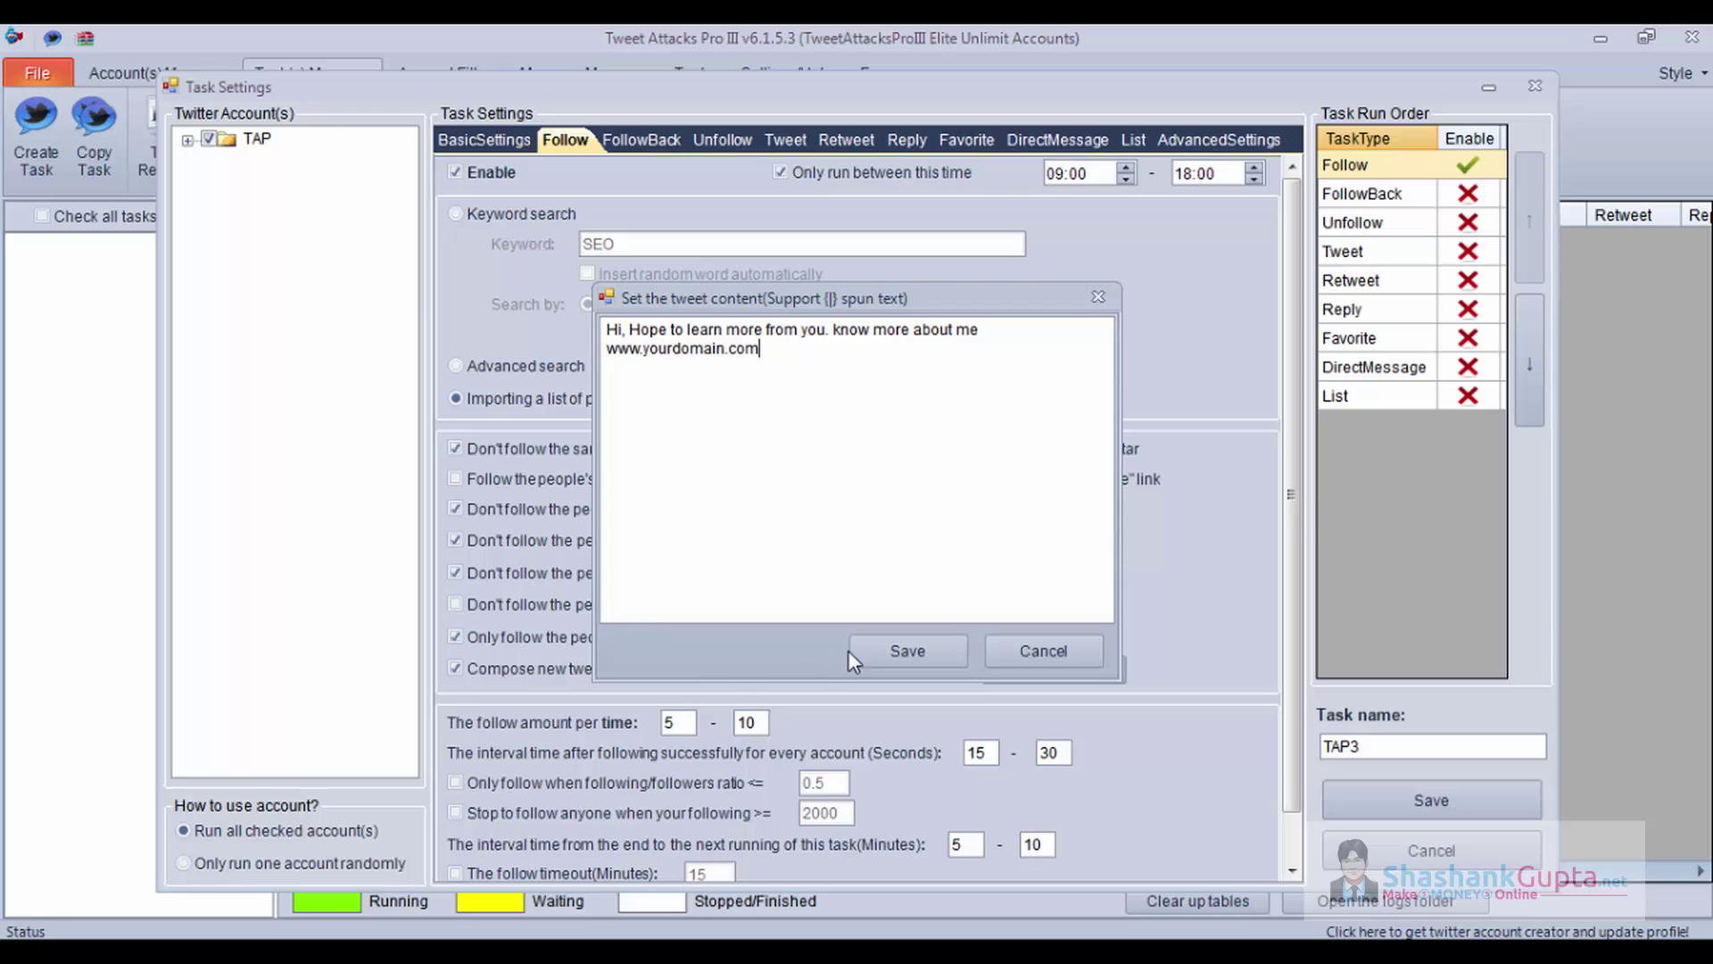
left_click(906, 651)
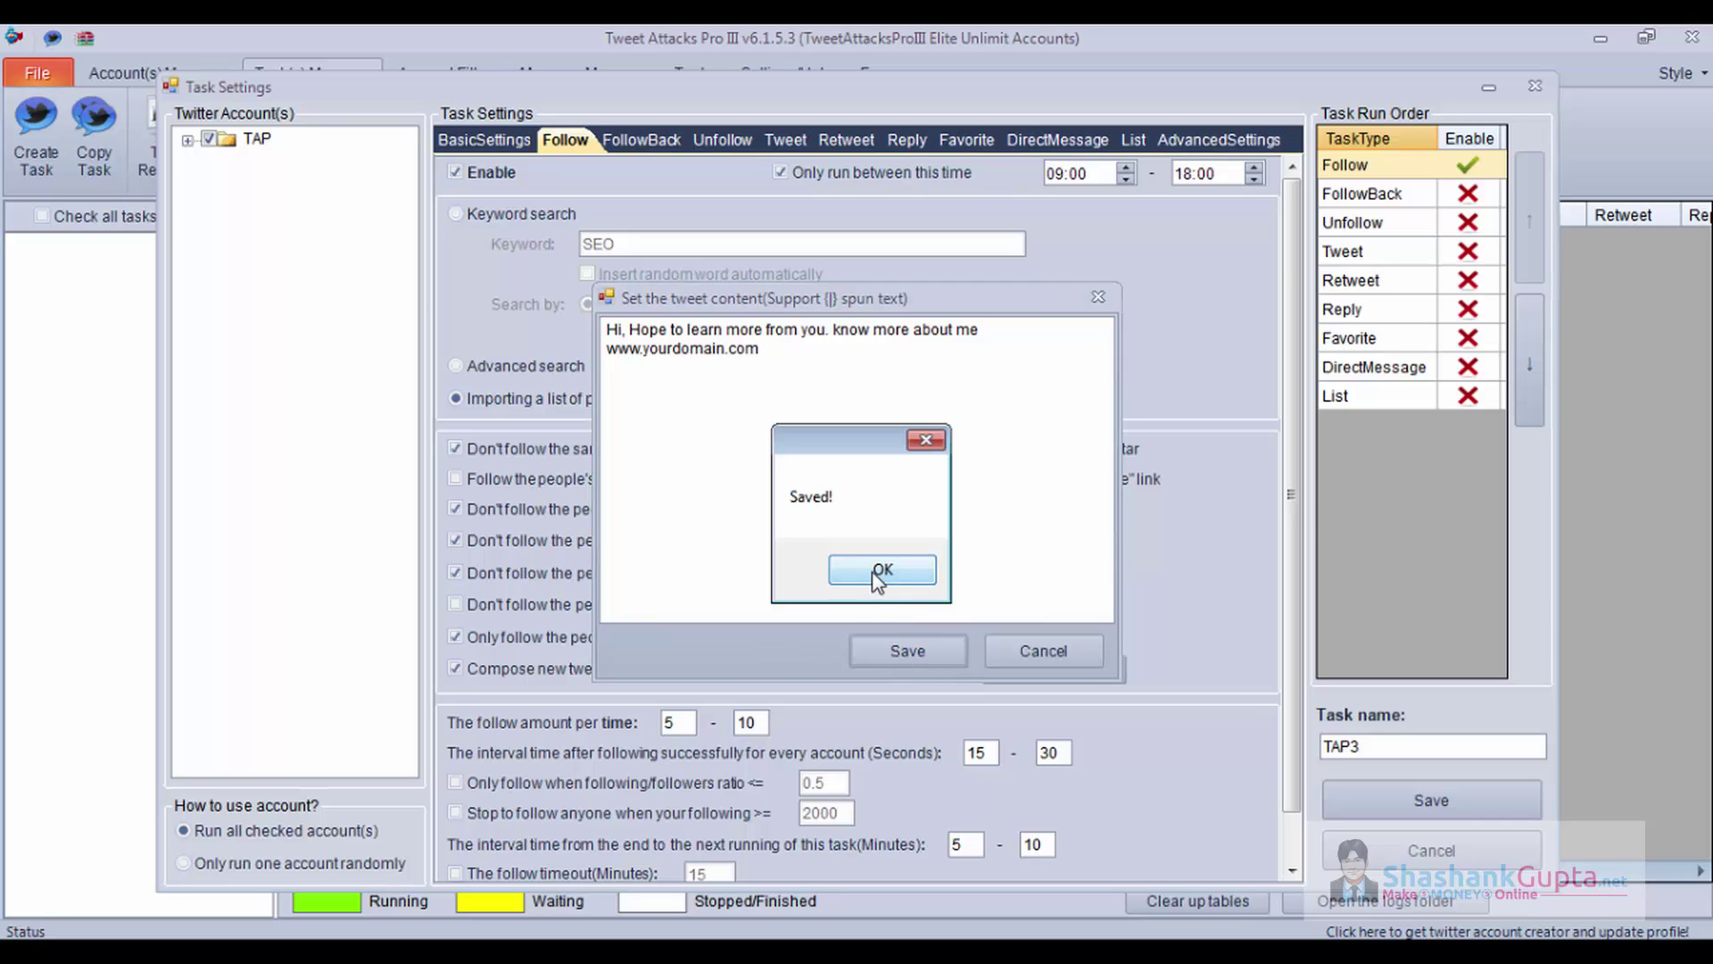
left_click(880, 571)
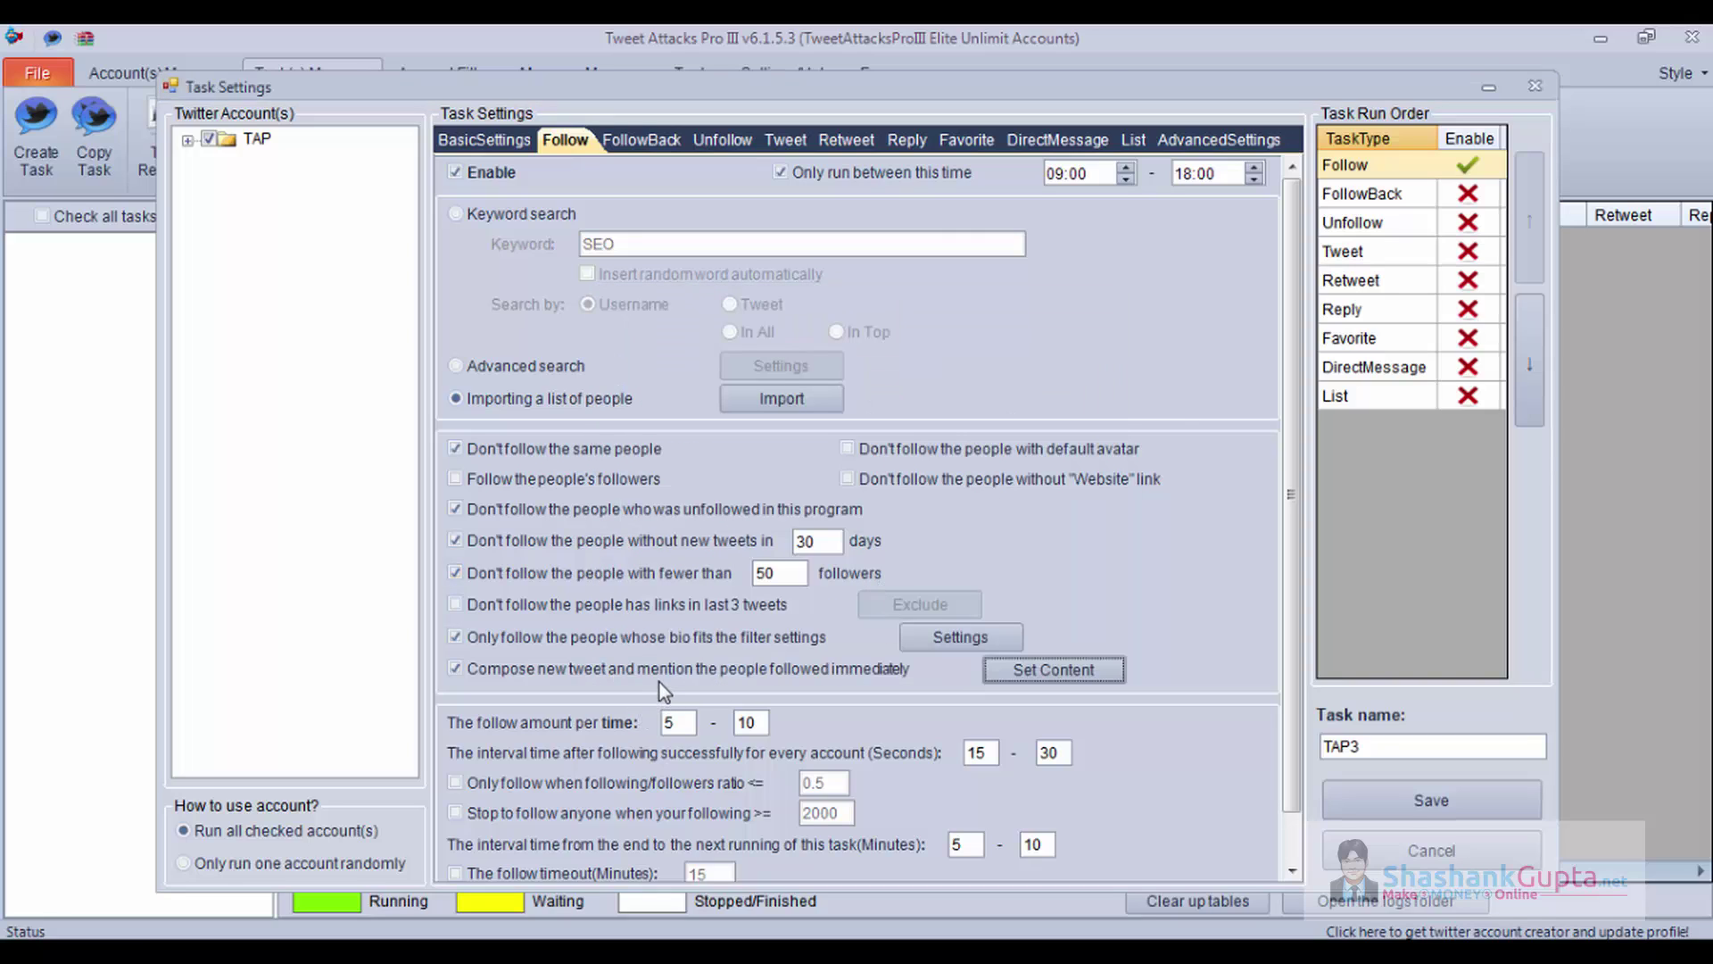
Step: Reopen the mention tweet content to review it, then close it without changes
left_click(1069, 673)
left_click(798, 363)
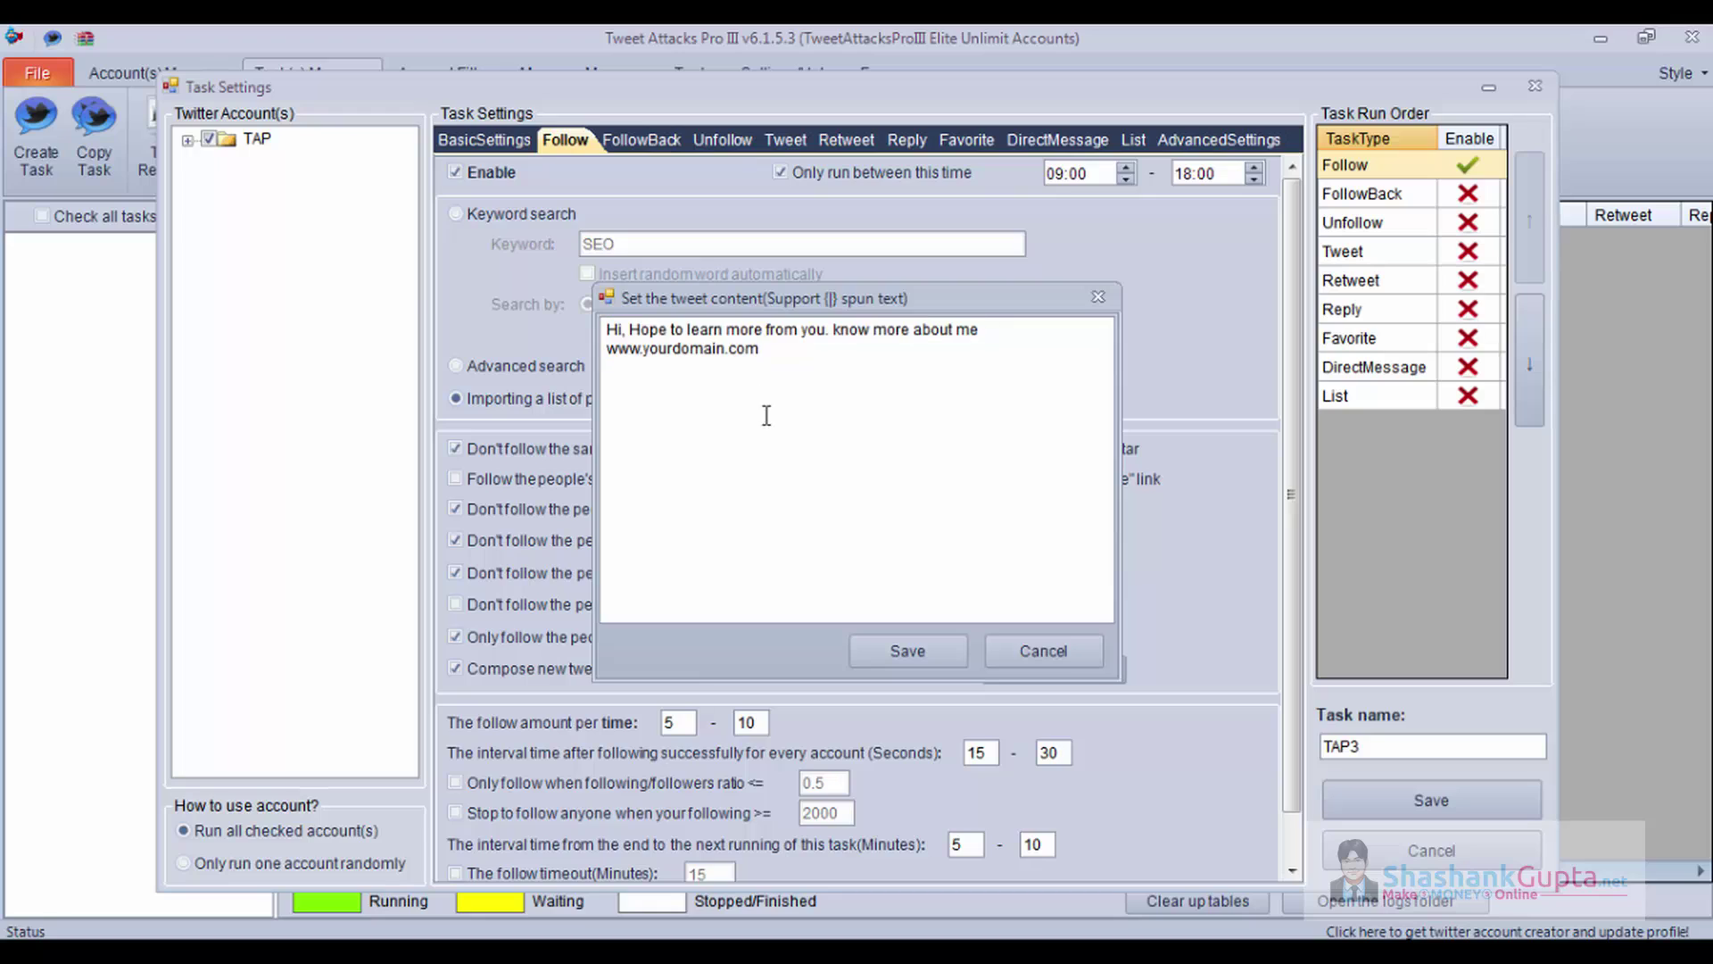
double_click(779, 348)
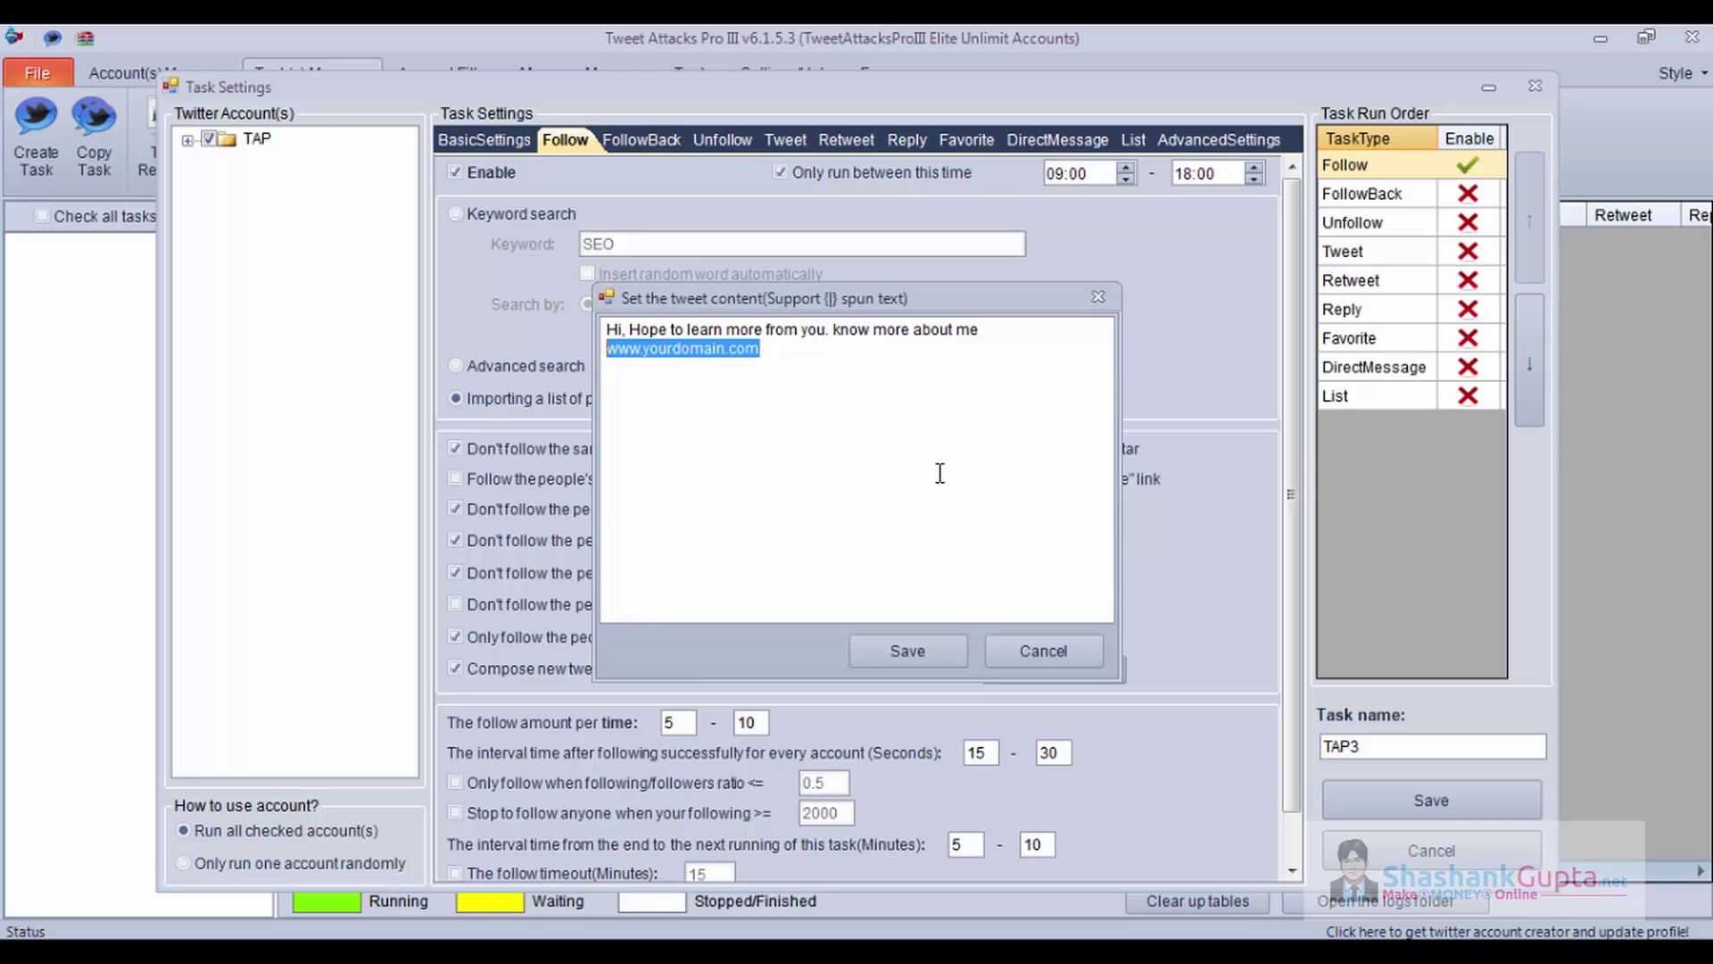
left_click(1069, 644)
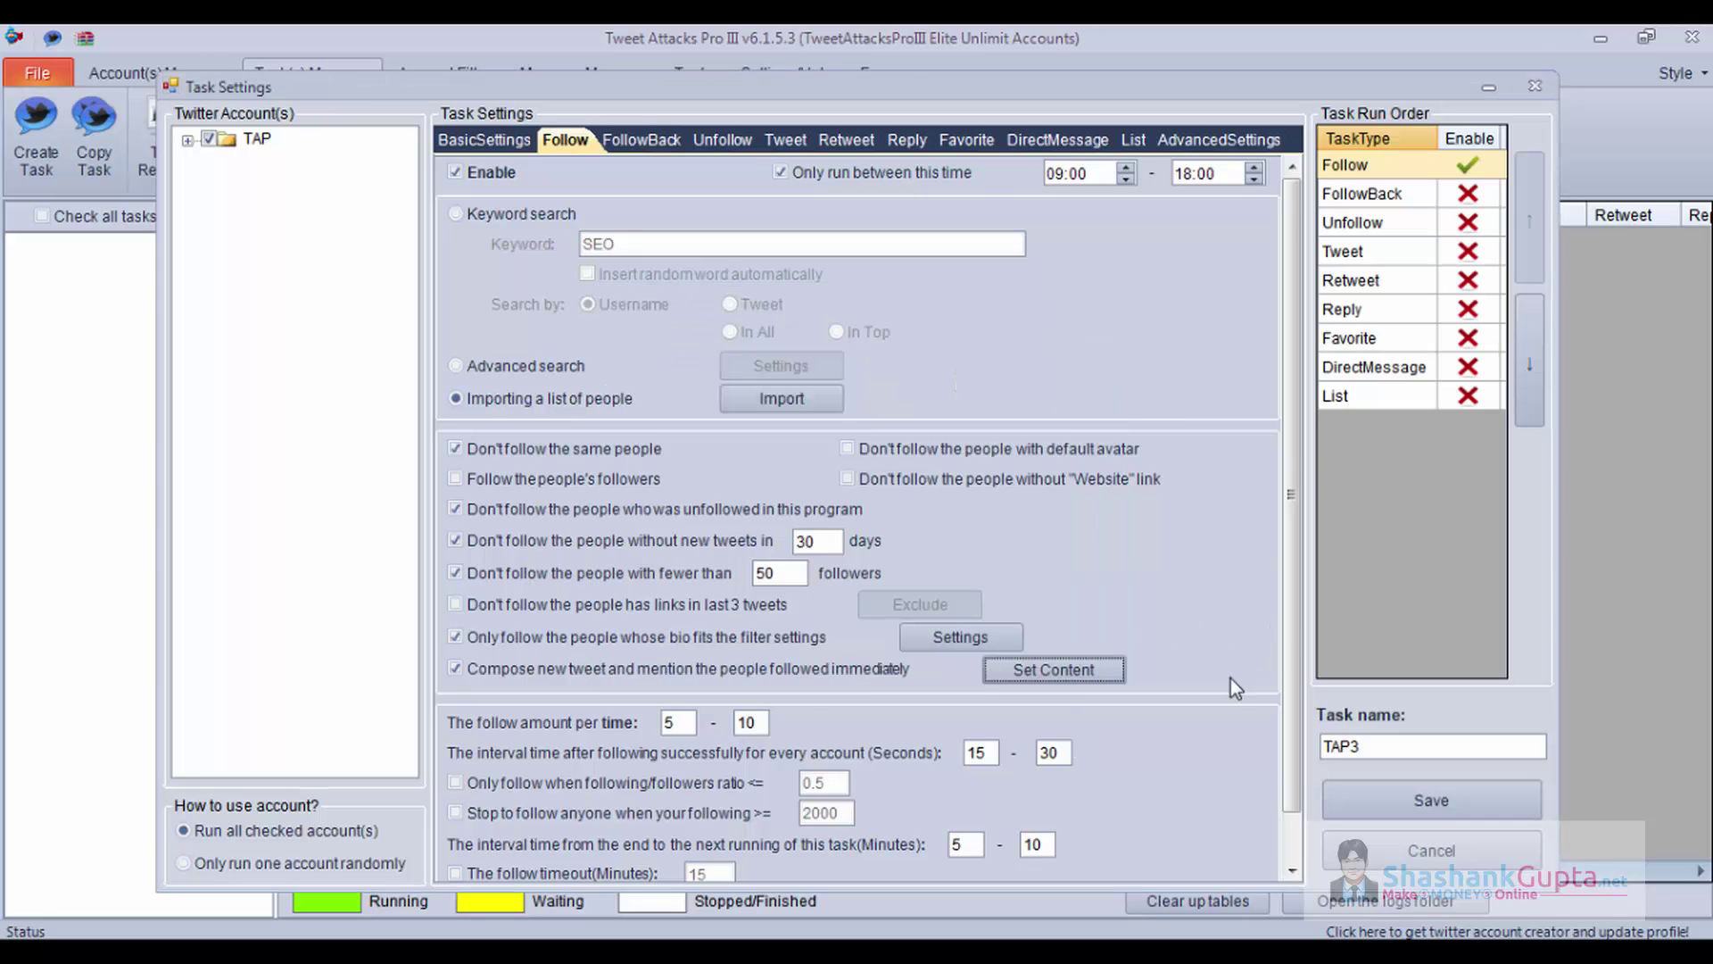
scroll(1231, 696, "down", 1)
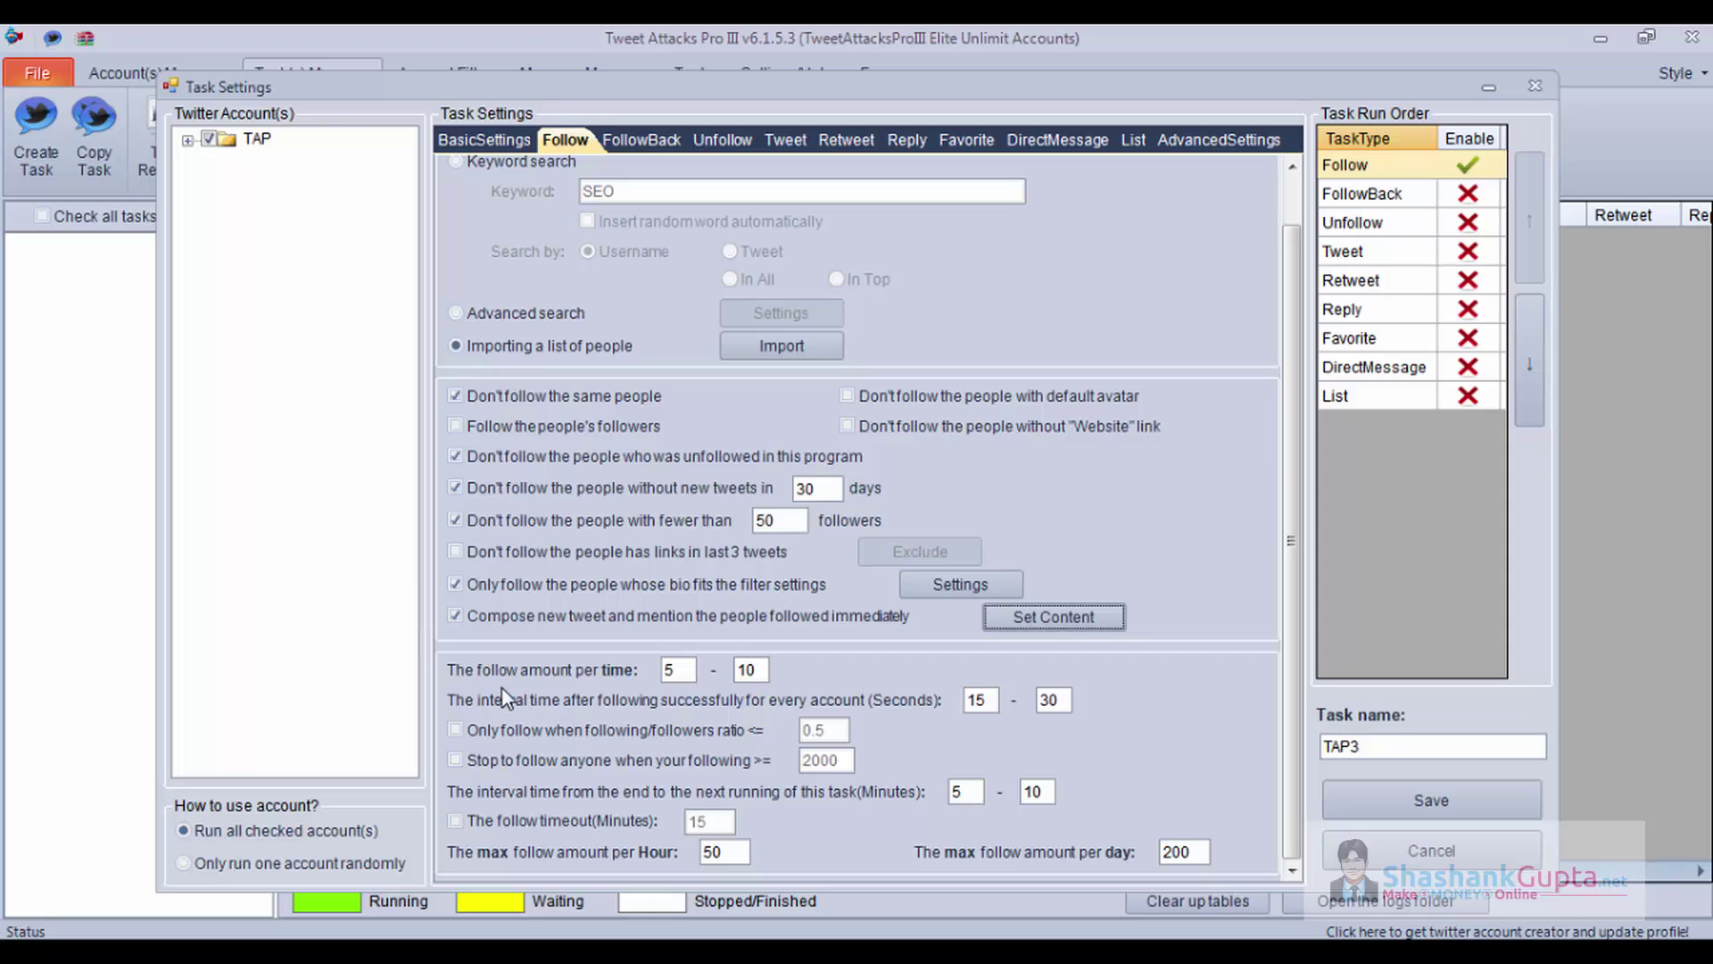
Step: Set the follow amount per run to 3–5
key("Tab")
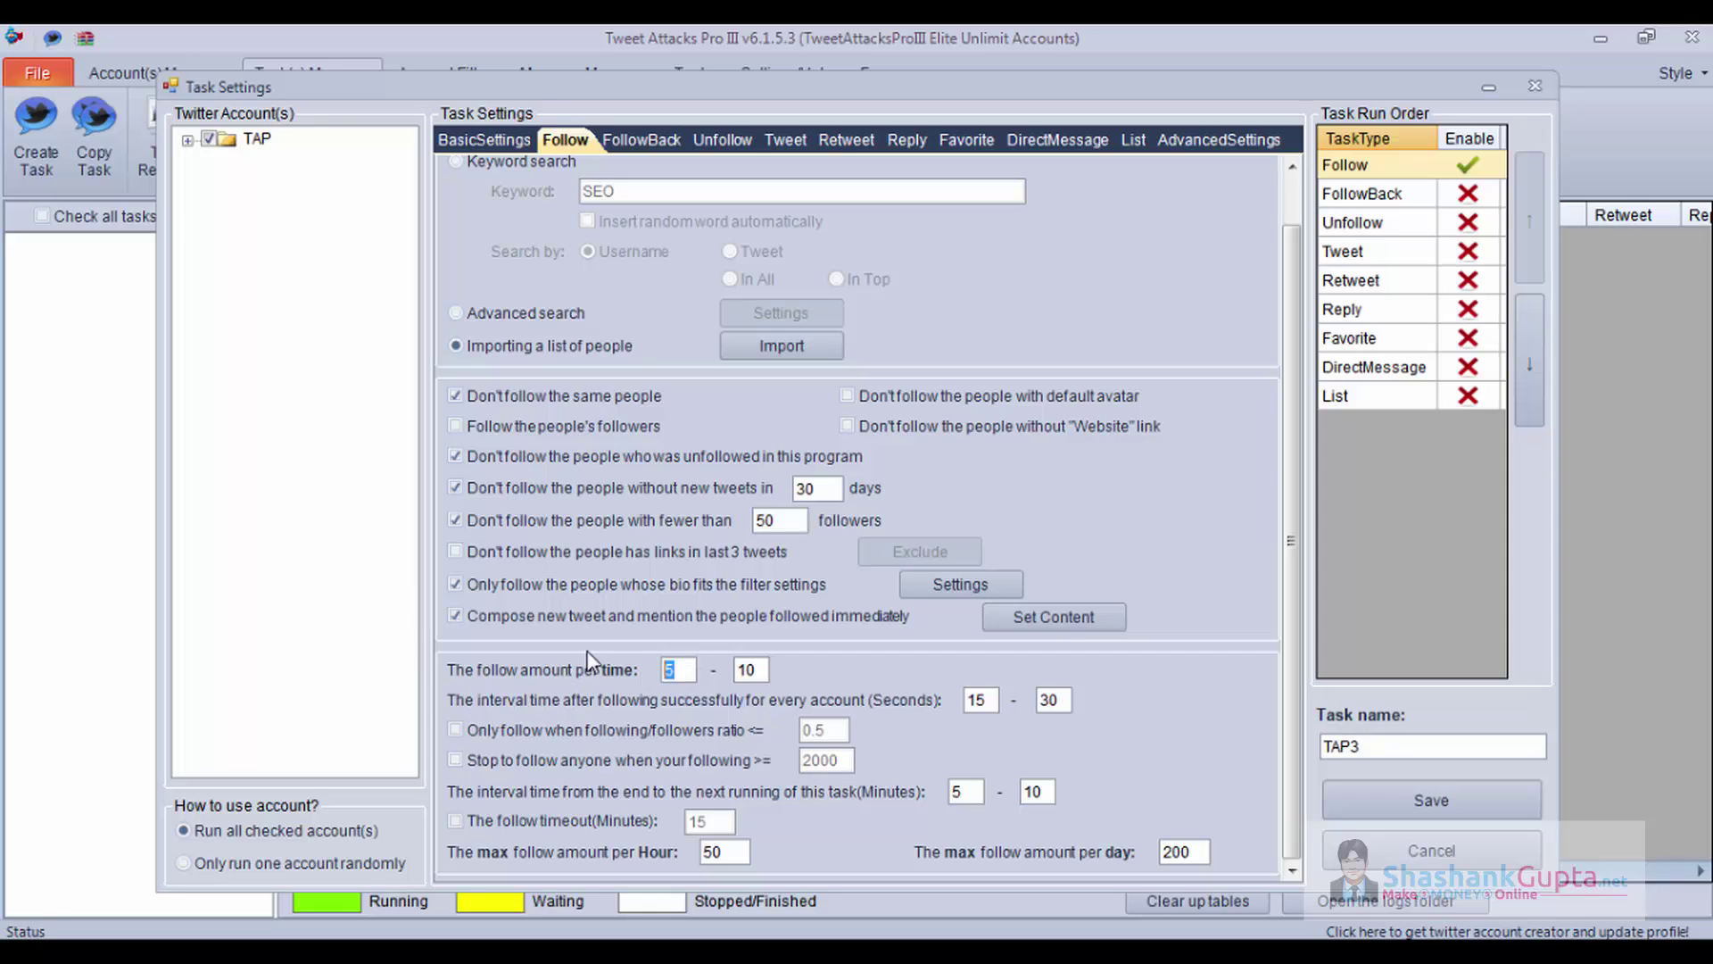
key("Tab")
left_click(684, 671)
left_click_drag(685, 671, 659, 671)
left_click_drag(768, 671, 662, 671)
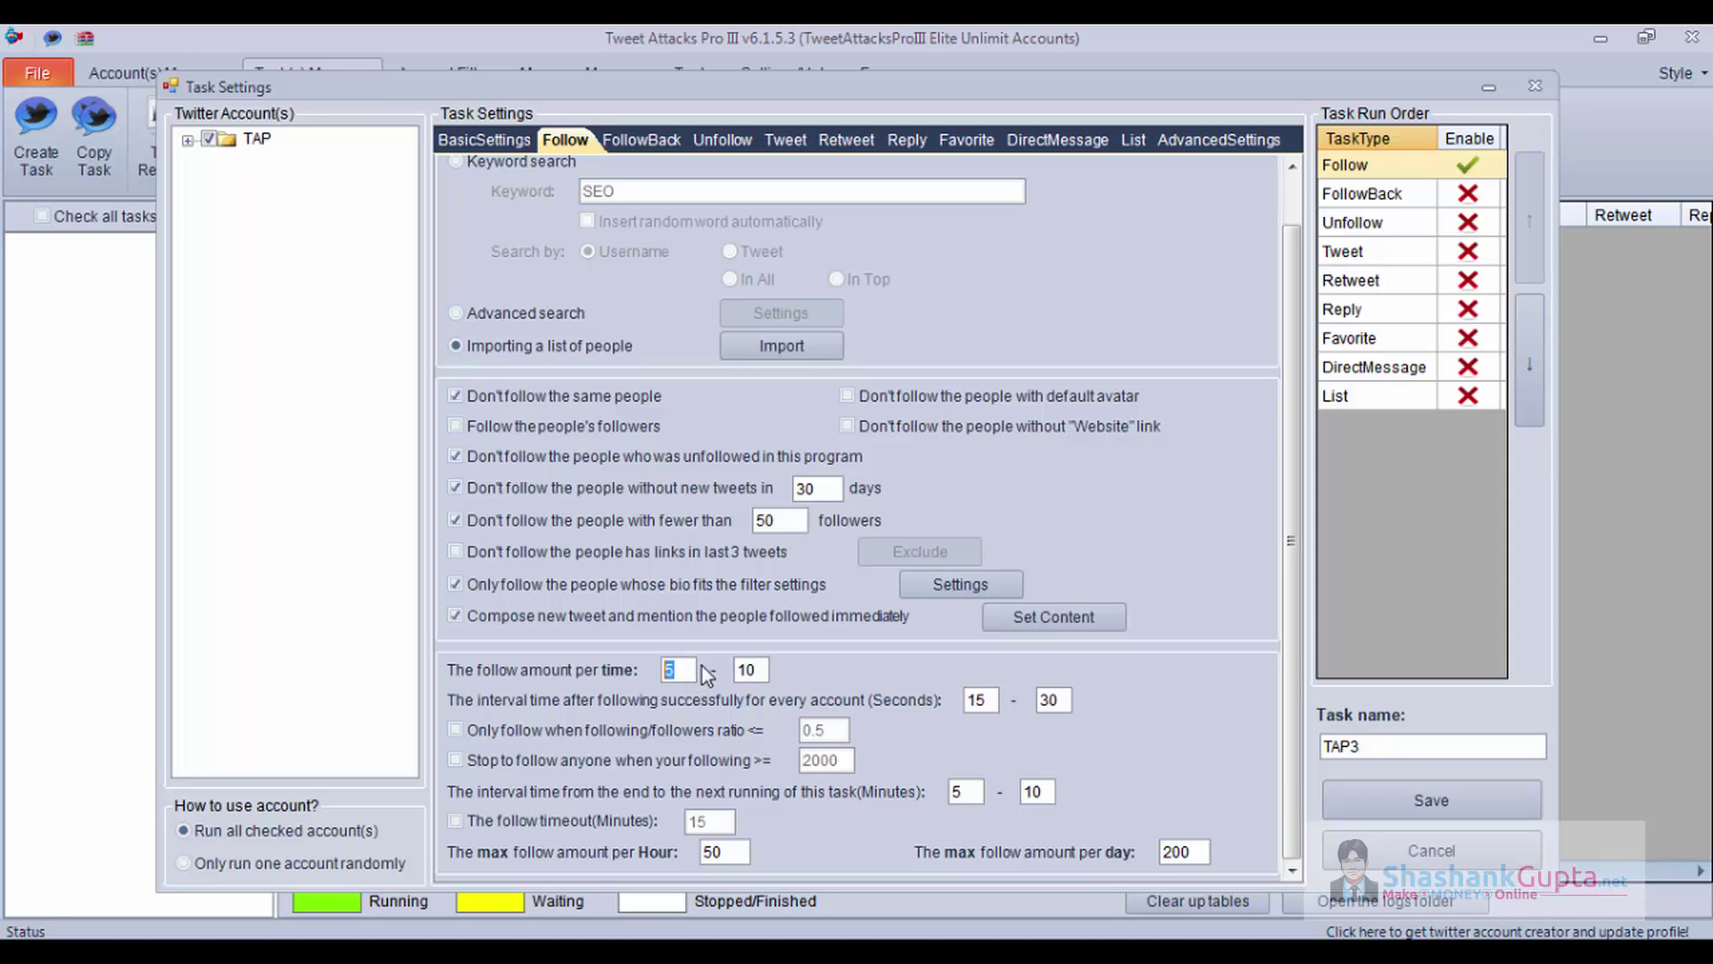
double_click(763, 671)
left_click_drag(994, 700, 937, 709)
left_click_drag(1067, 701, 942, 703)
left_click_drag(1054, 703, 1023, 703)
Step: Set 8–10 minutes between runs and a cap of 30 follows per hour
left_click(761, 669)
double_click(967, 791)
type("8")
double_click(678, 670)
double_click(718, 851)
type("30")
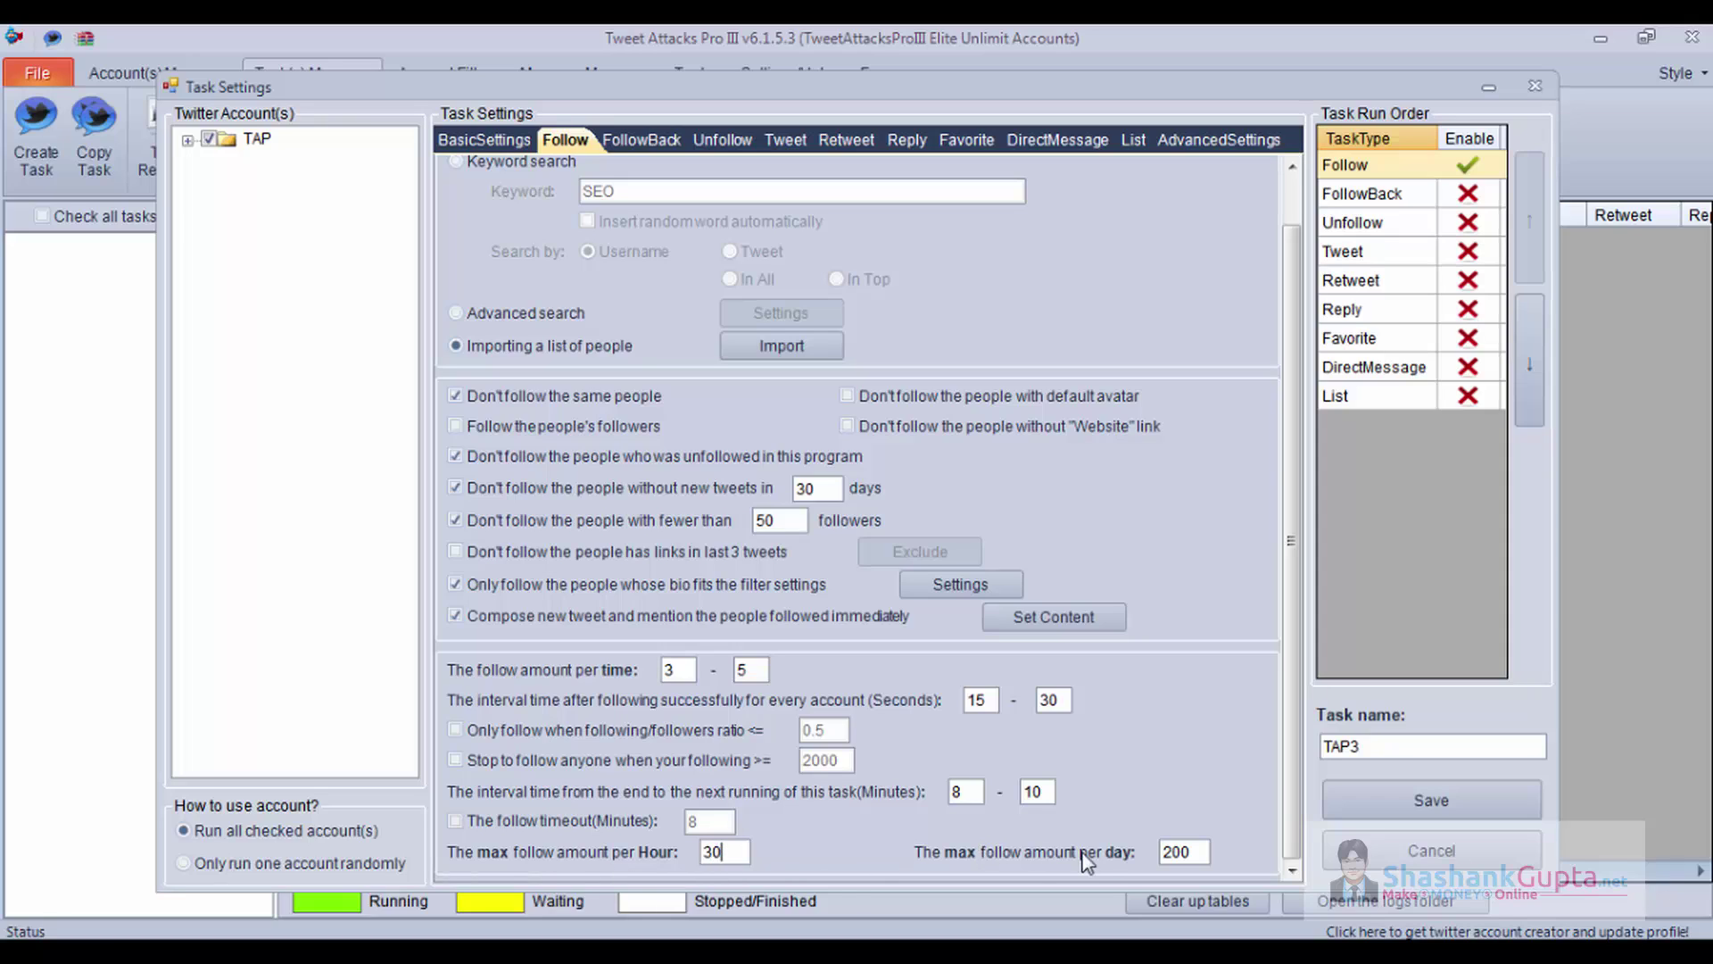